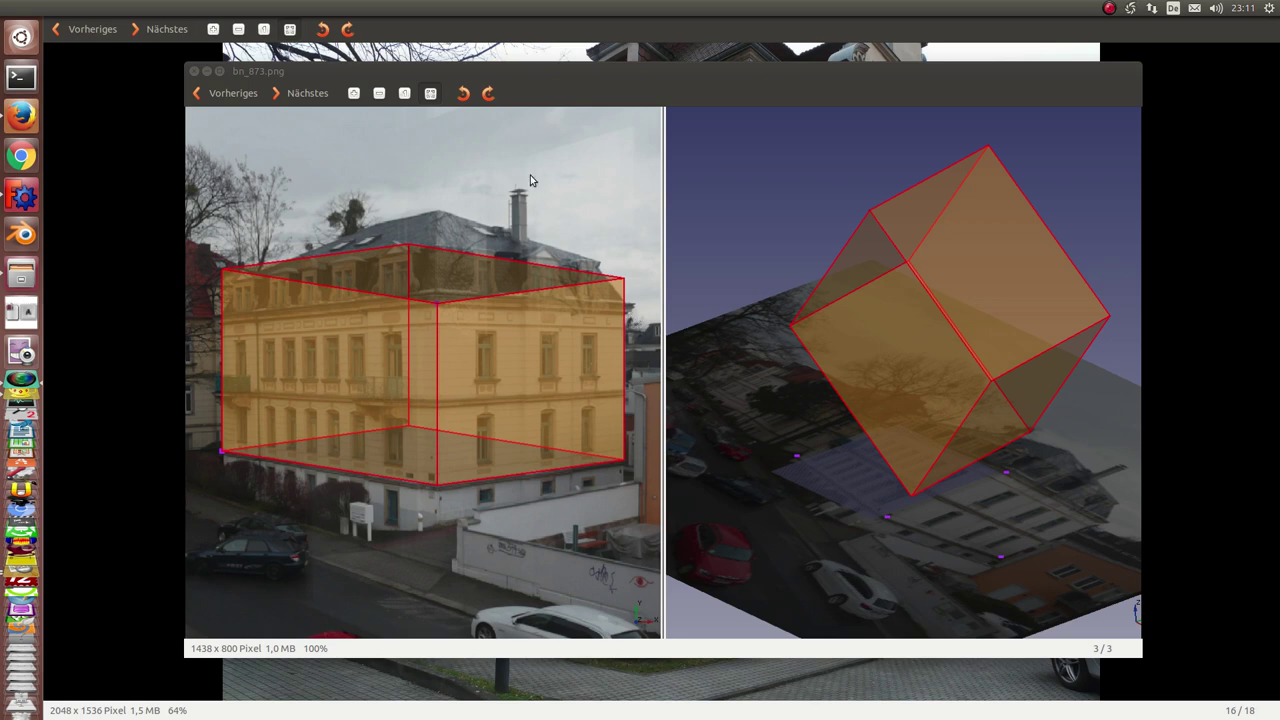
Step: Close the bn_873.png comparison image window
key(ctrl+w)
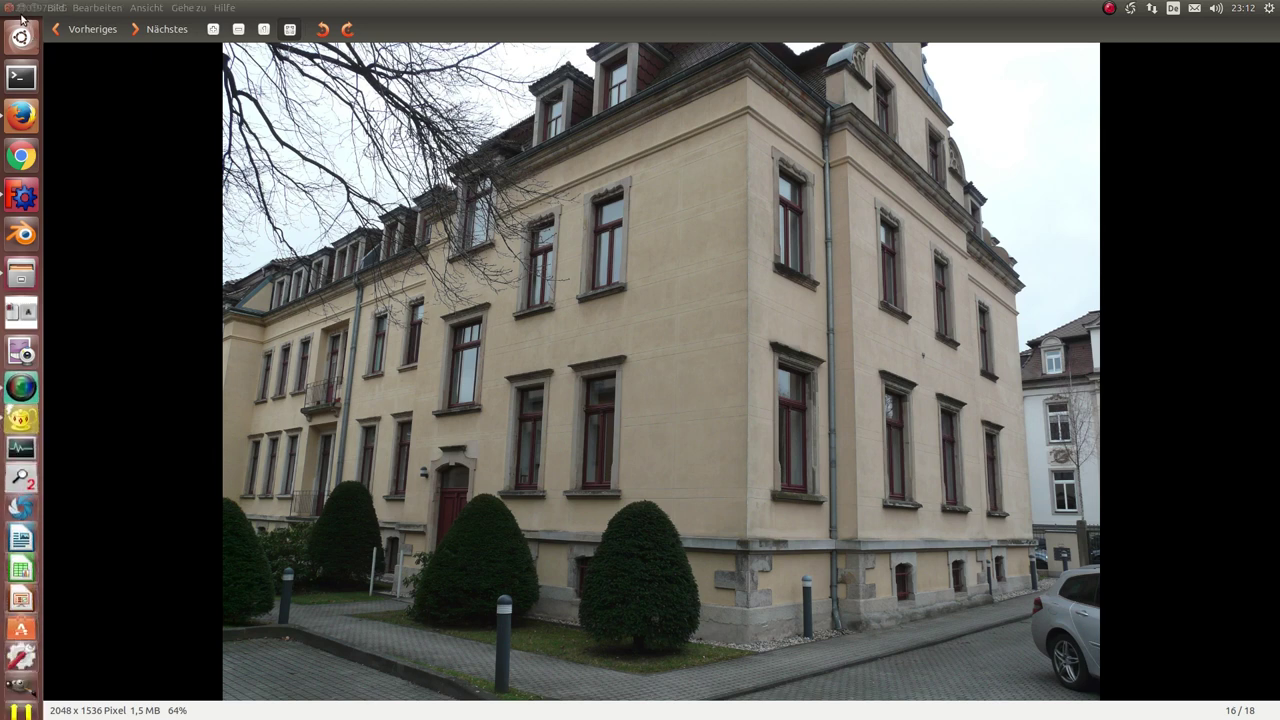
mouse_move(9, 8)
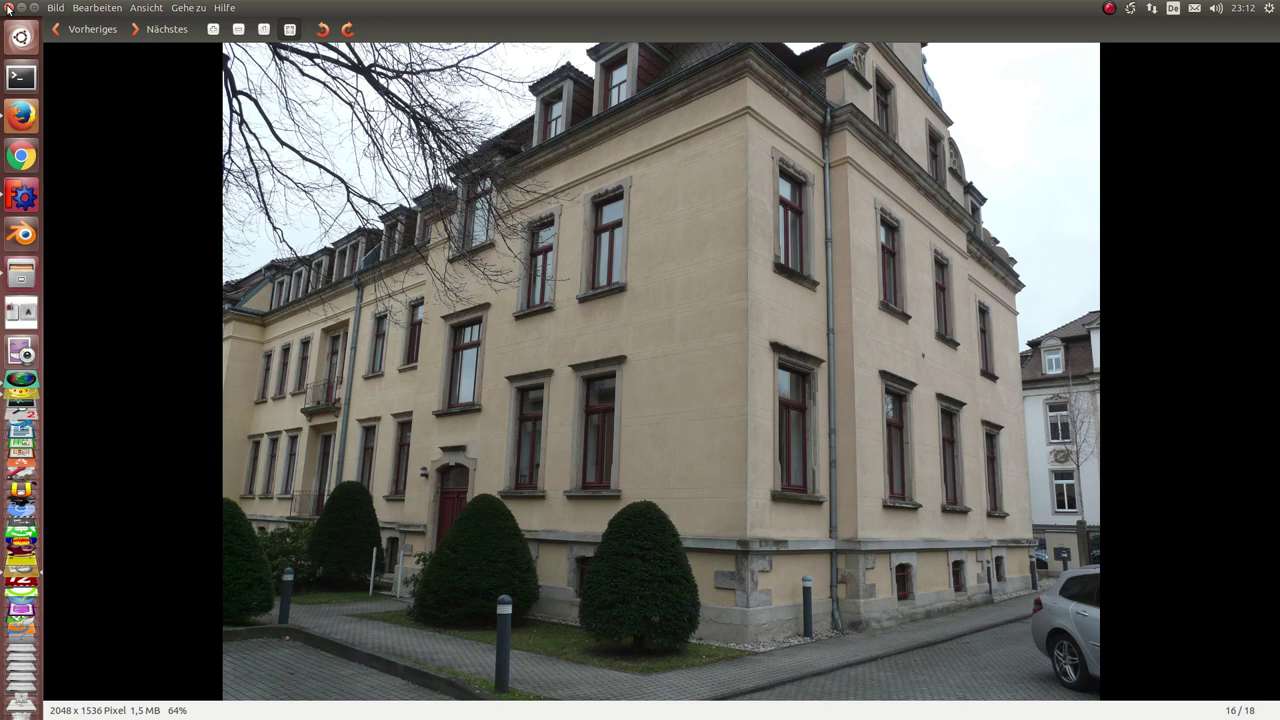
Step: Switch the camera to orthographic then perspective, and show the Cube's 45 × 60 × 30 mm properties
click(8, 9)
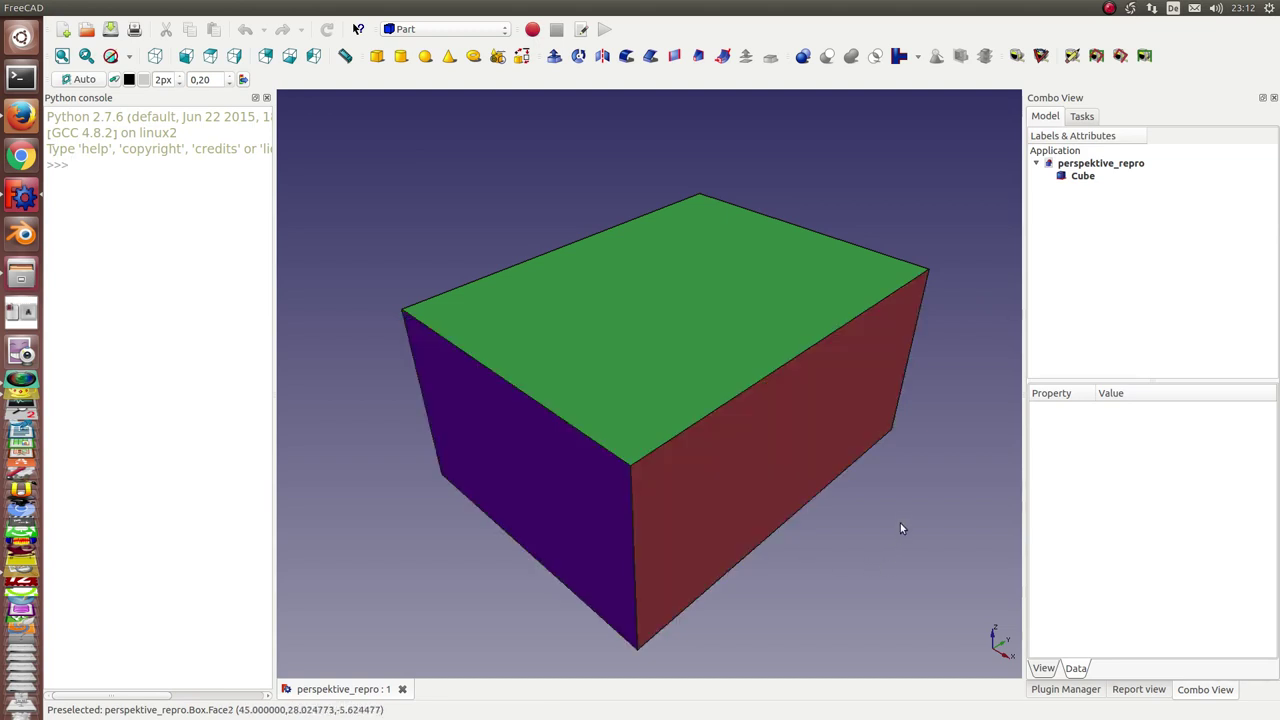
text(0)
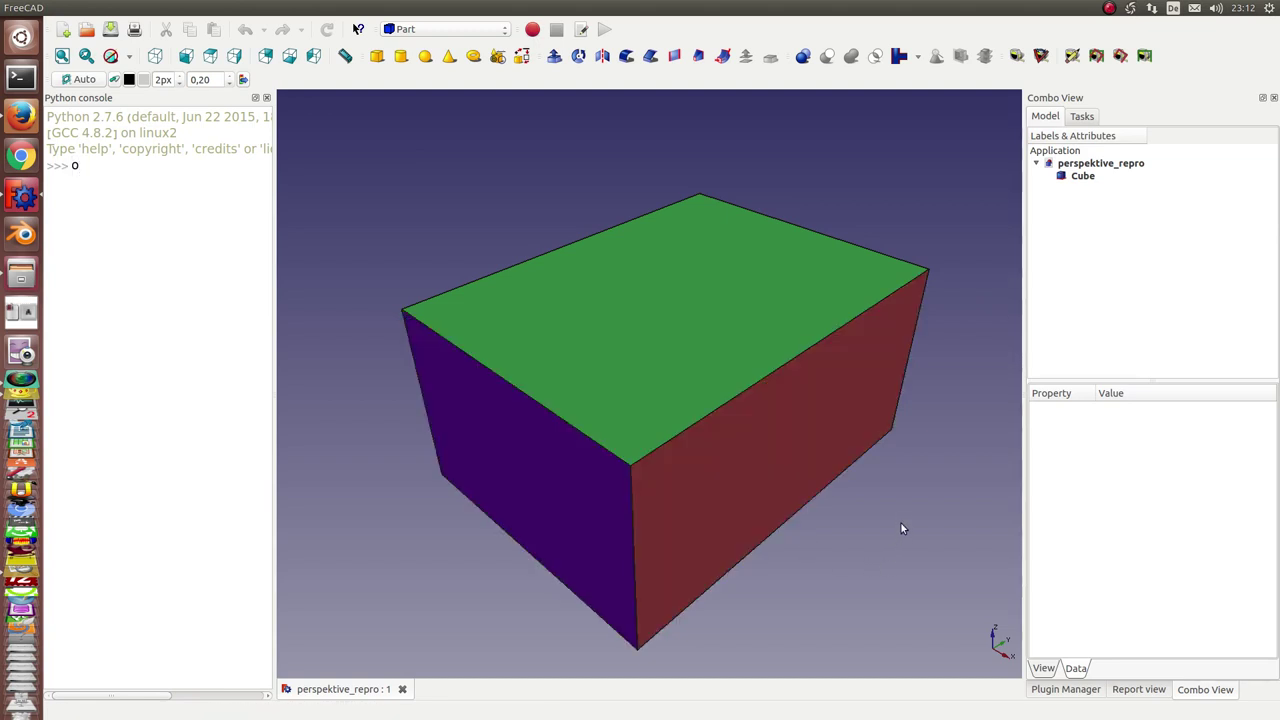
text(ocument().activeVie)
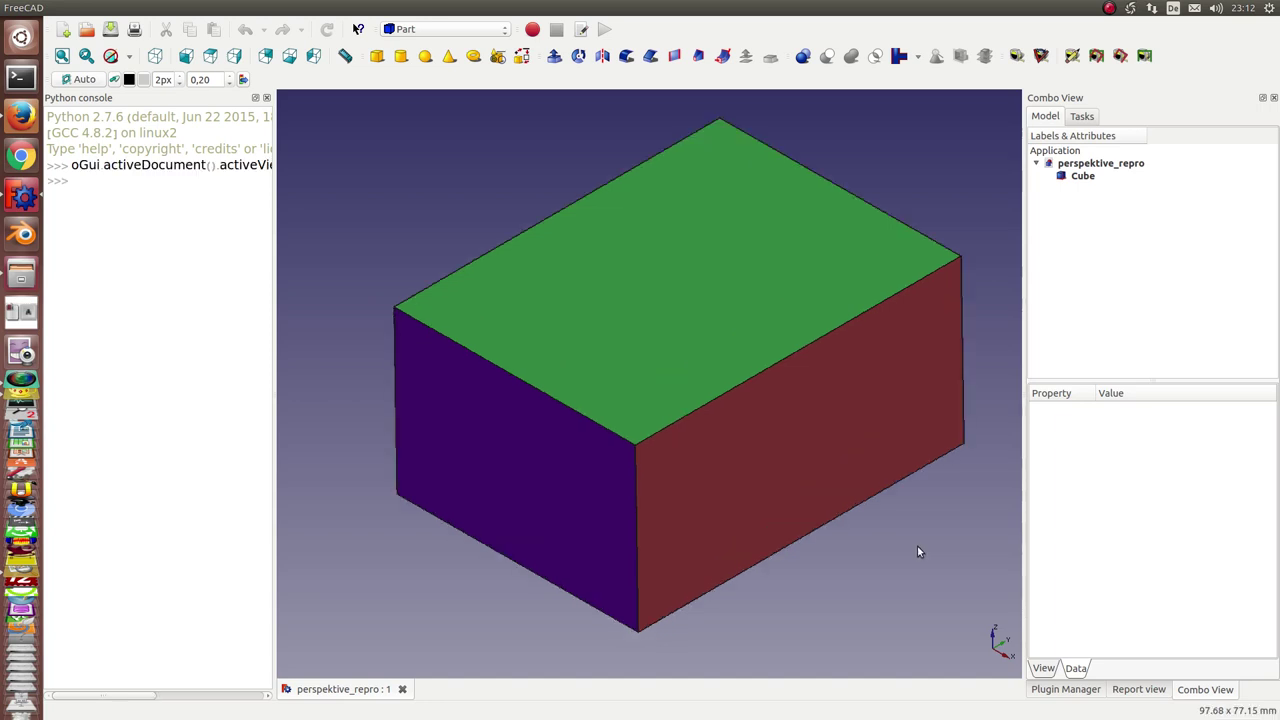
text(p)
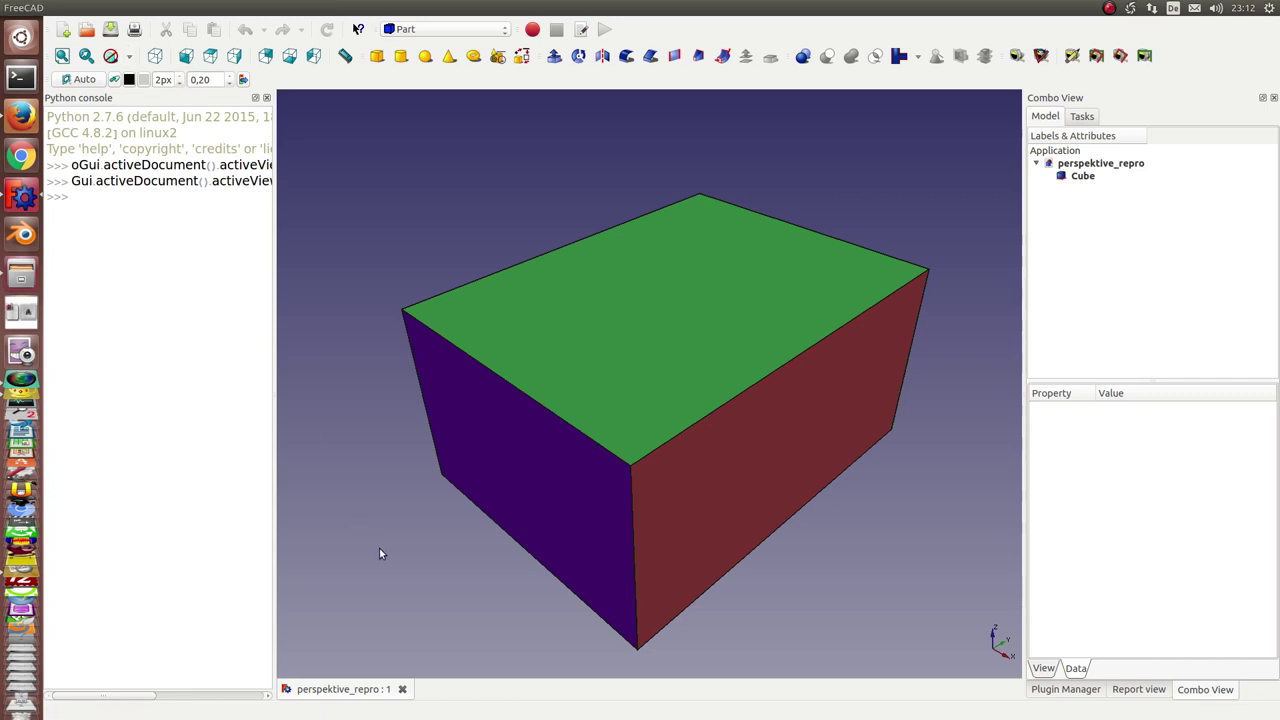
click(1082, 177)
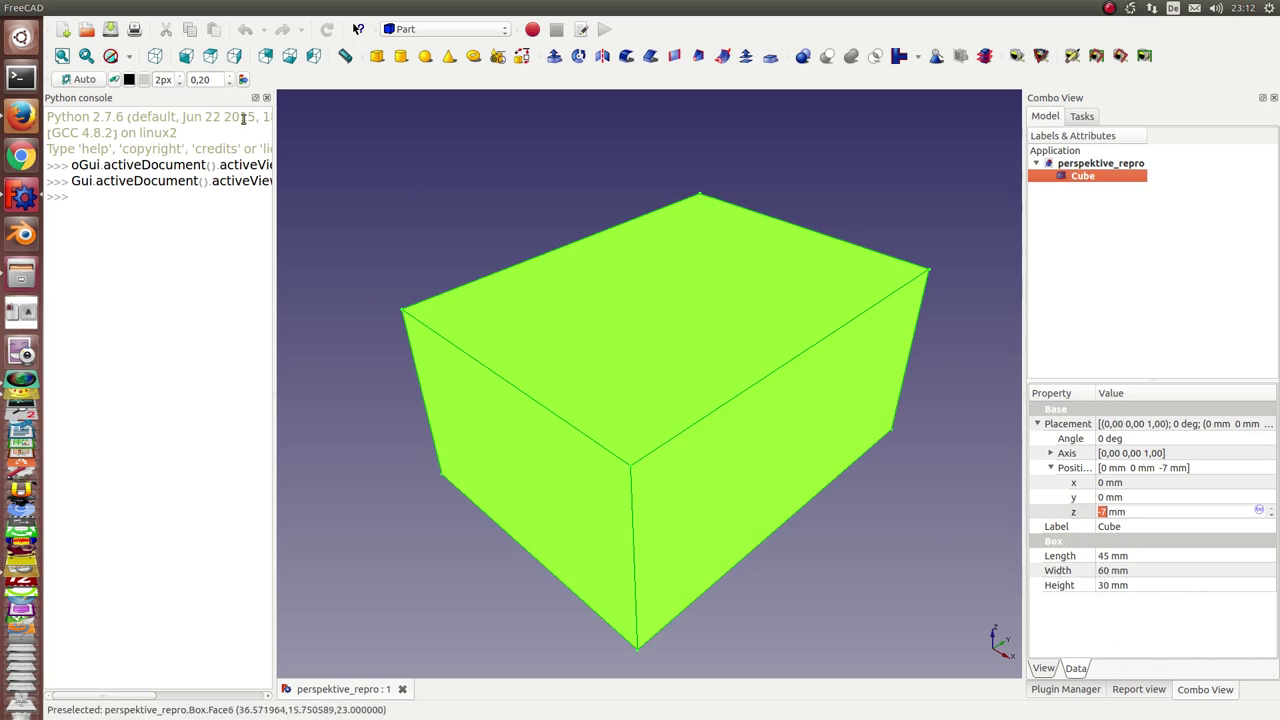
click(57, 9)
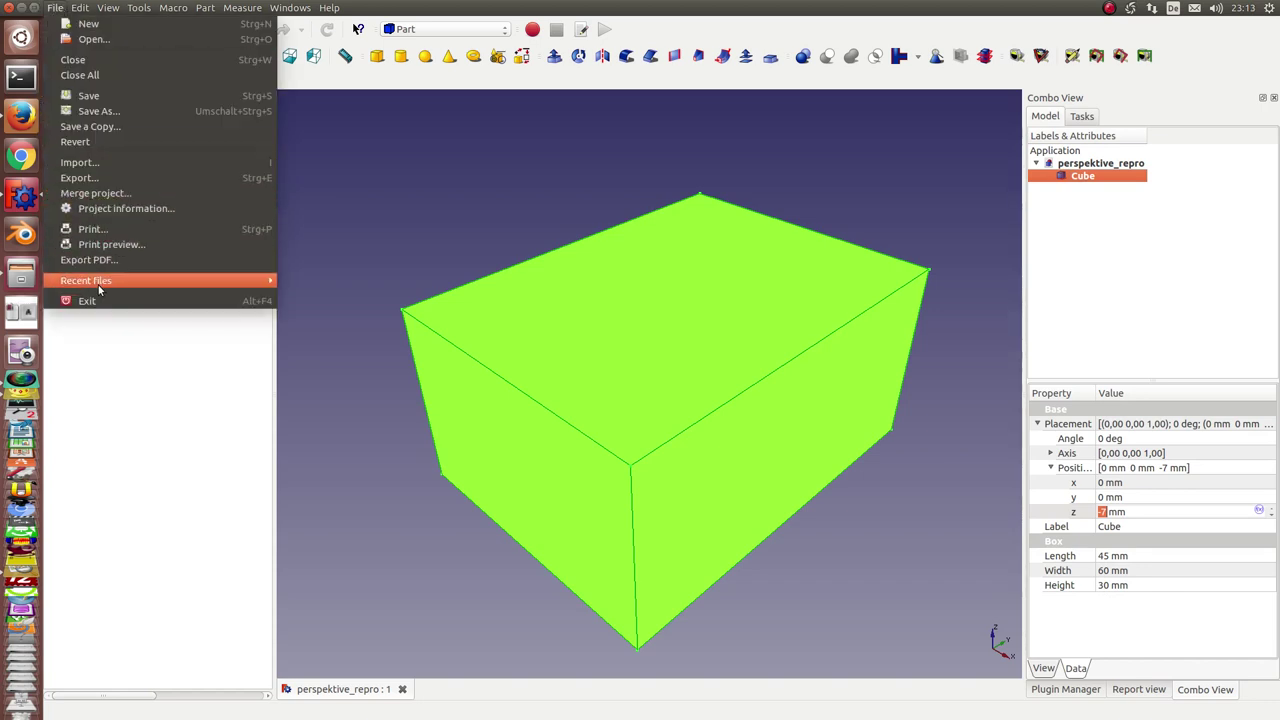
mouse_move(86, 280)
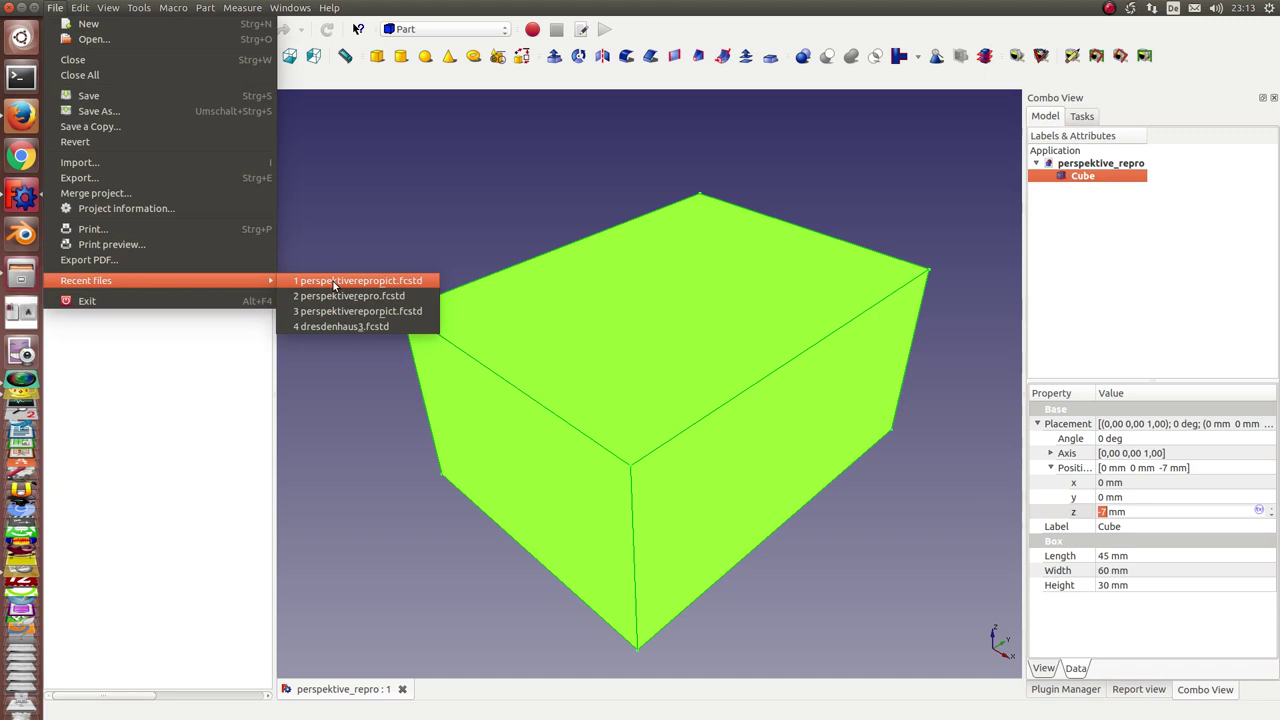
Step: Open perspektive_repro_pict.fcstd and view its image plane from the front and top
click(334, 282)
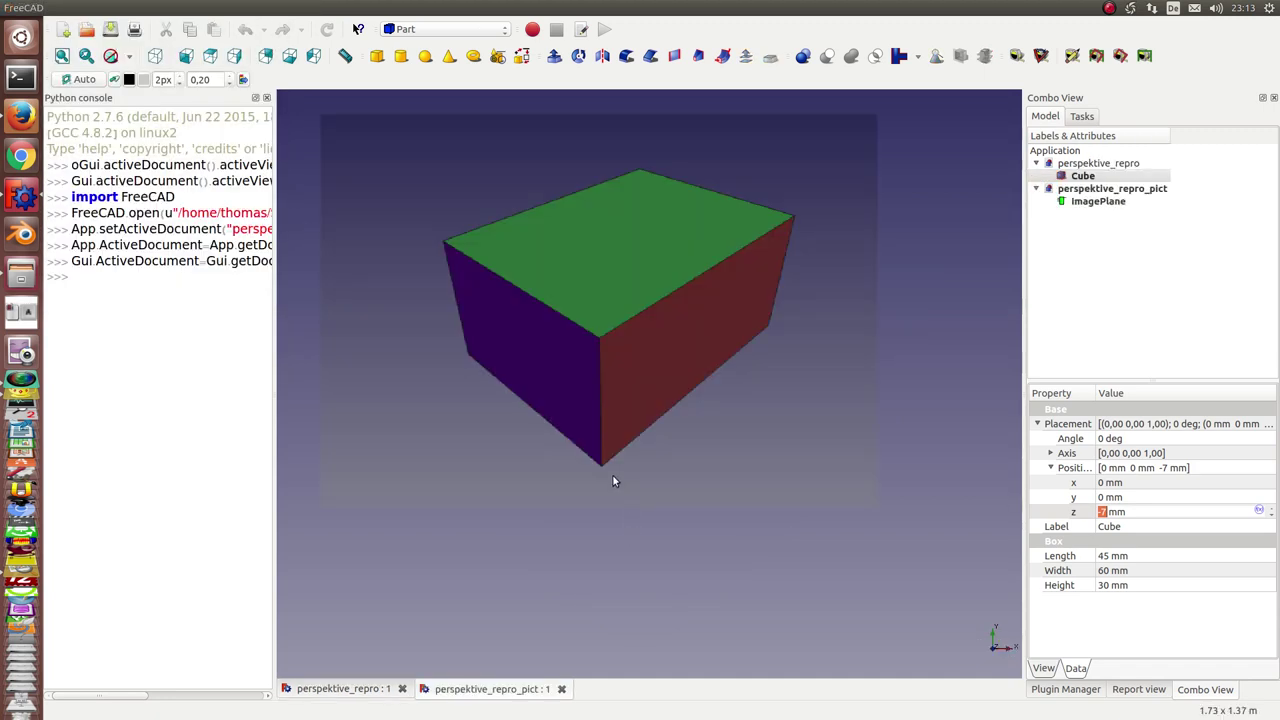
middle_drag(640, 535, 640, 567)
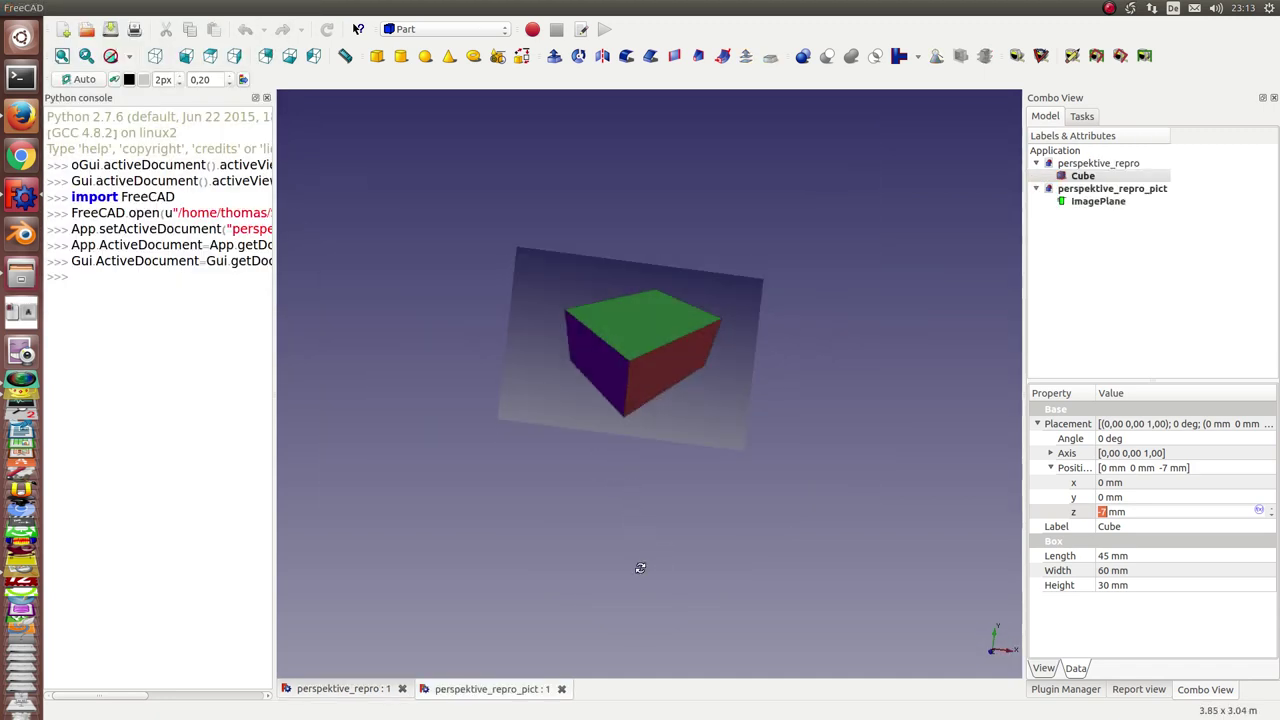
scroll(645, 562, up, 4)
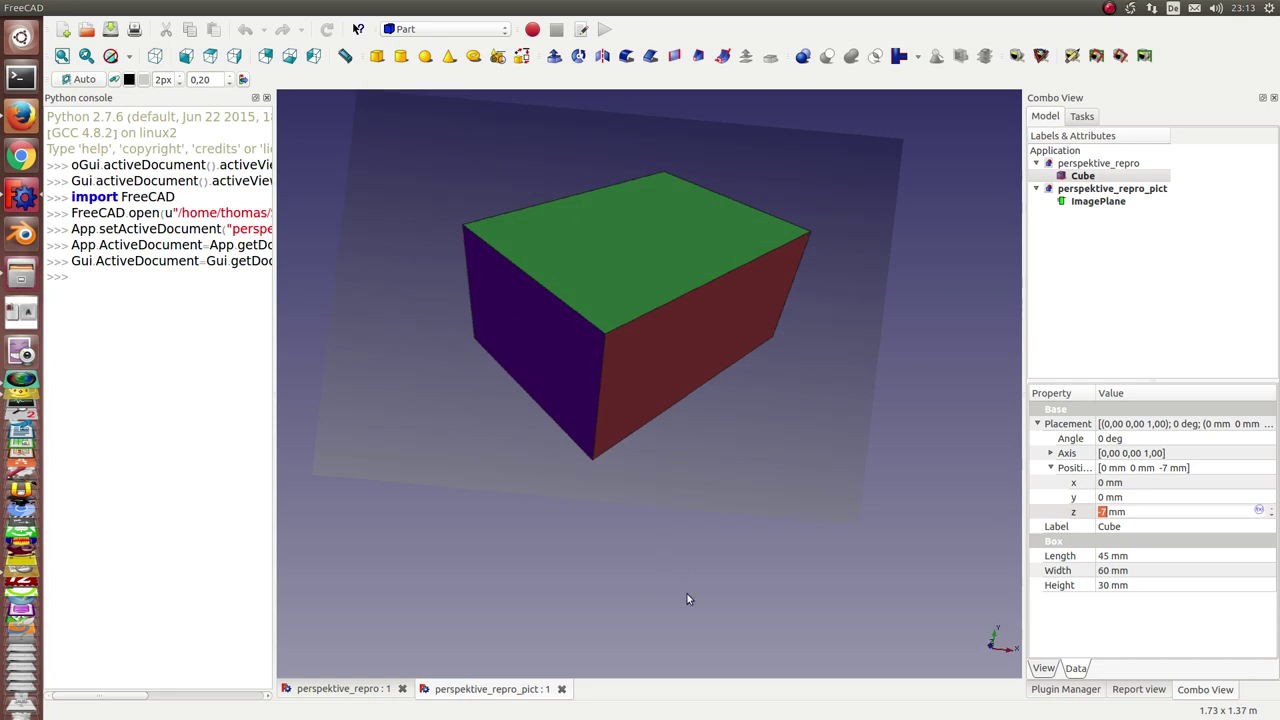
key(1)
key(0)
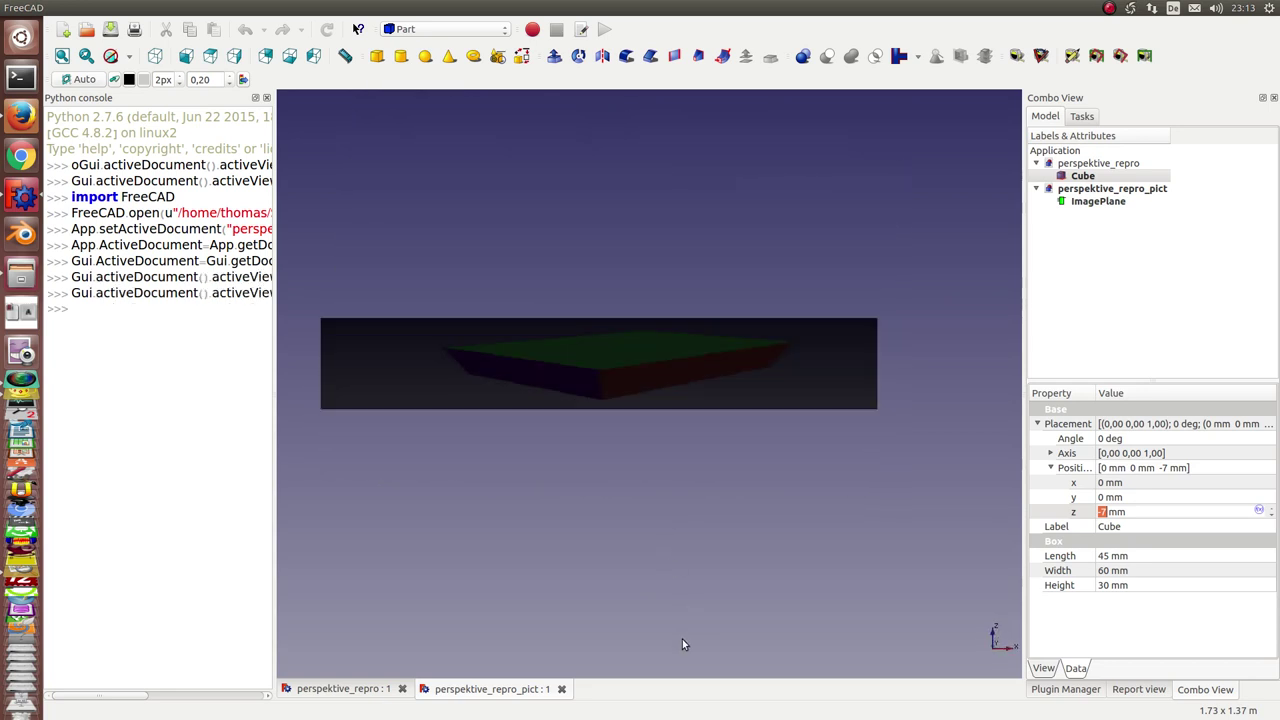
scroll(729, 558, up, 1)
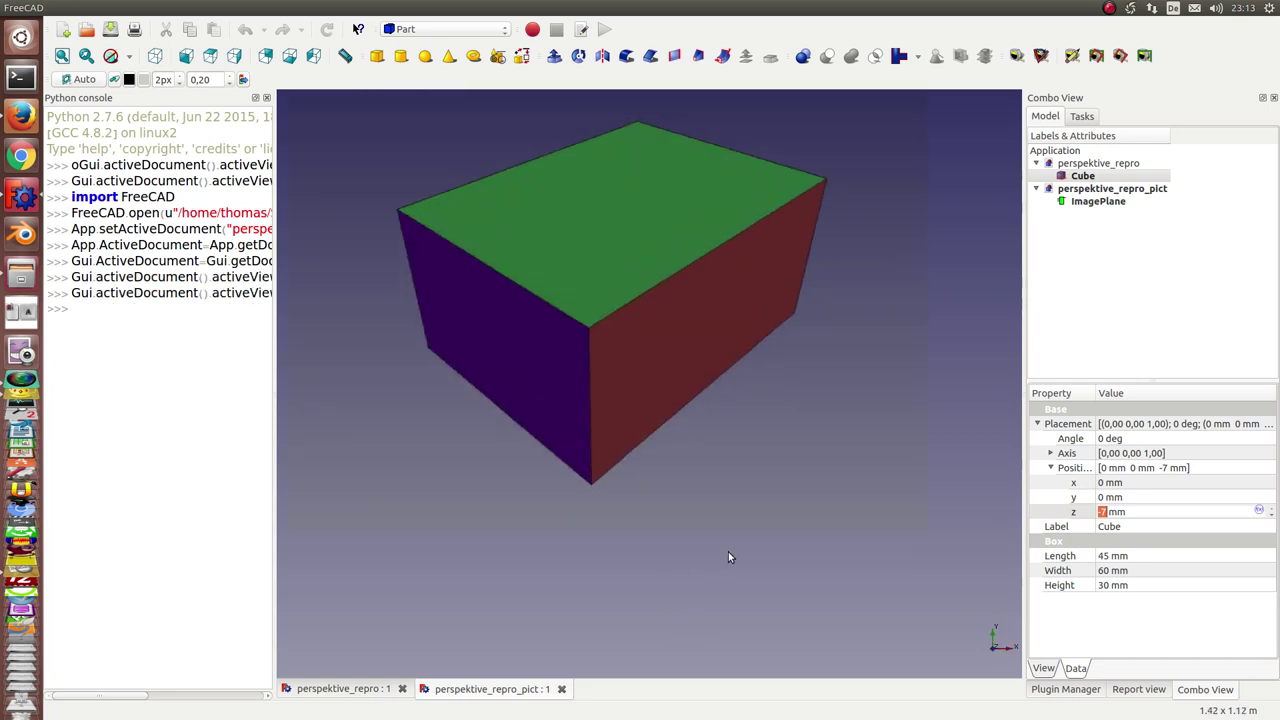
middle_drag(730, 549, 777, 606)
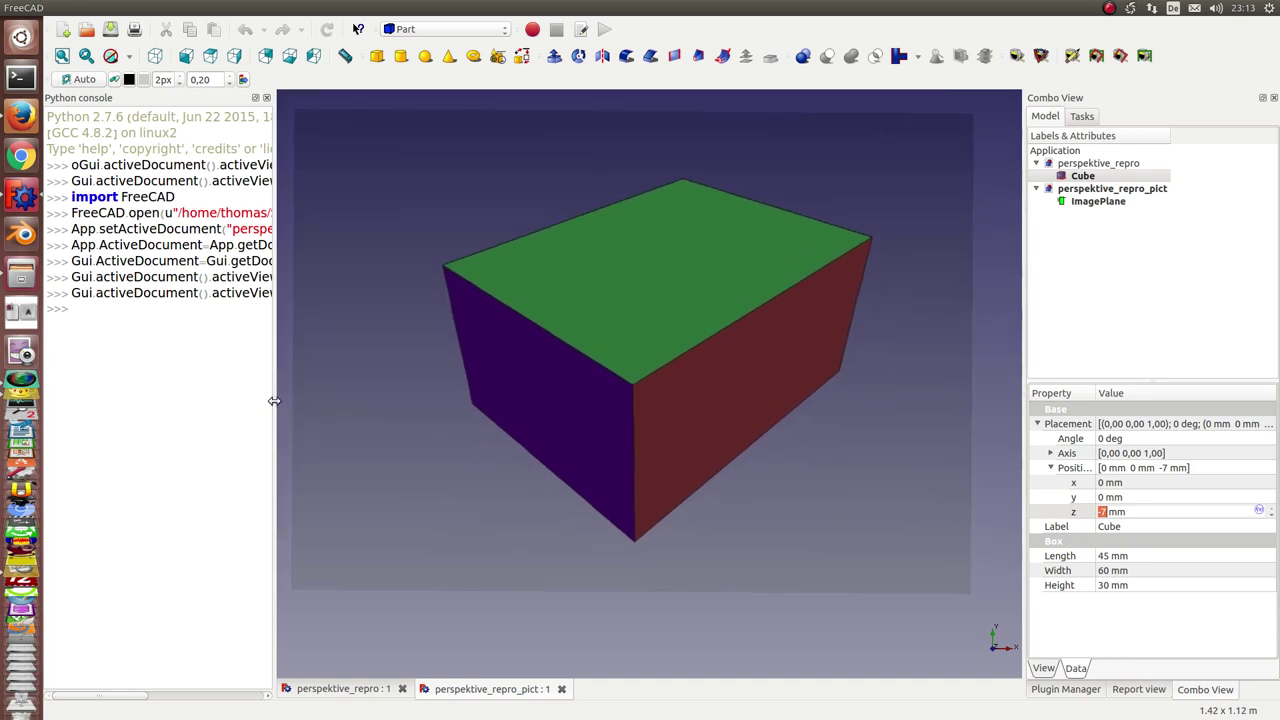
Step: Widen the Python console and keep the Cube's z position at −7 mm
drag(276, 414, 362, 414)
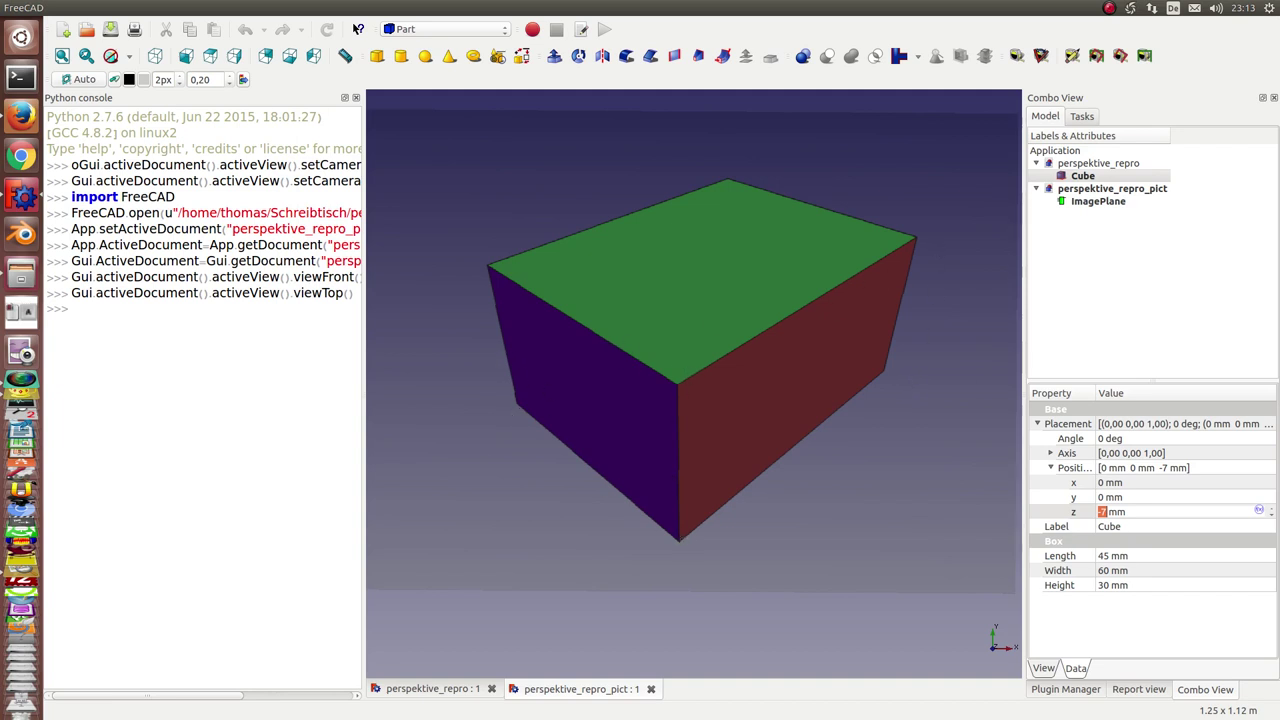
key(End)
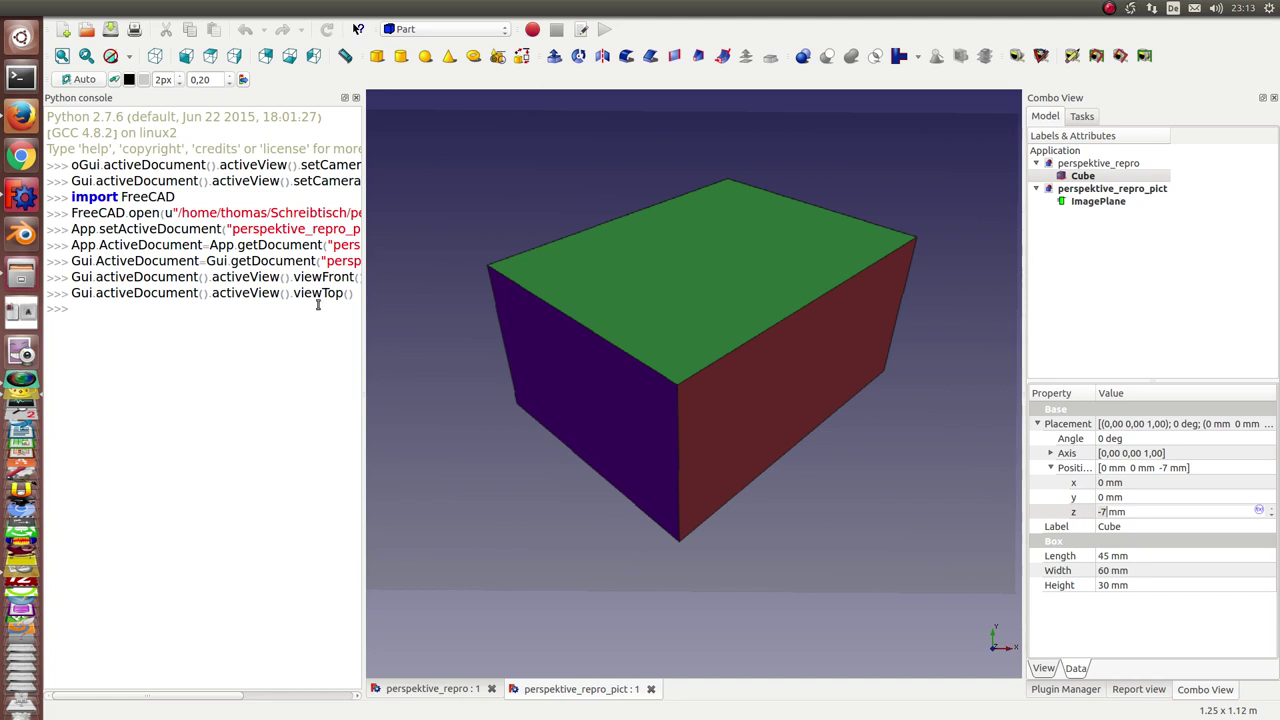
click(107, 309)
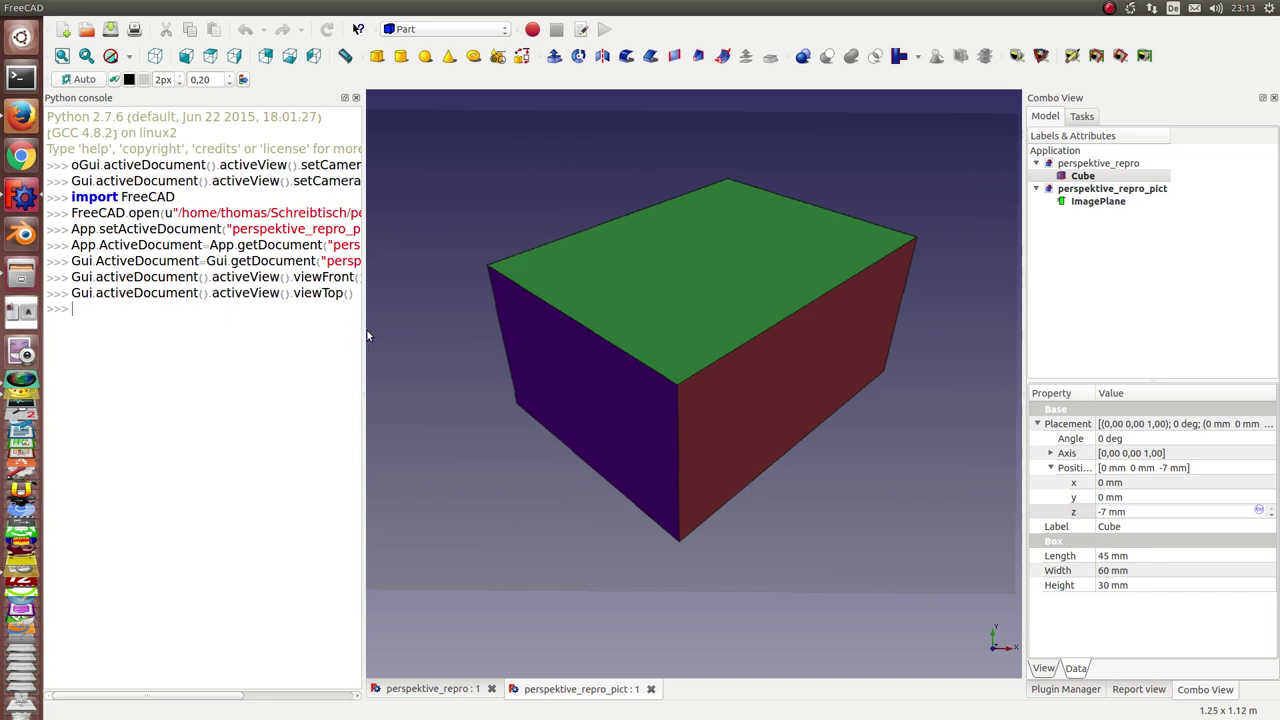
drag(366, 326, 557, 326)
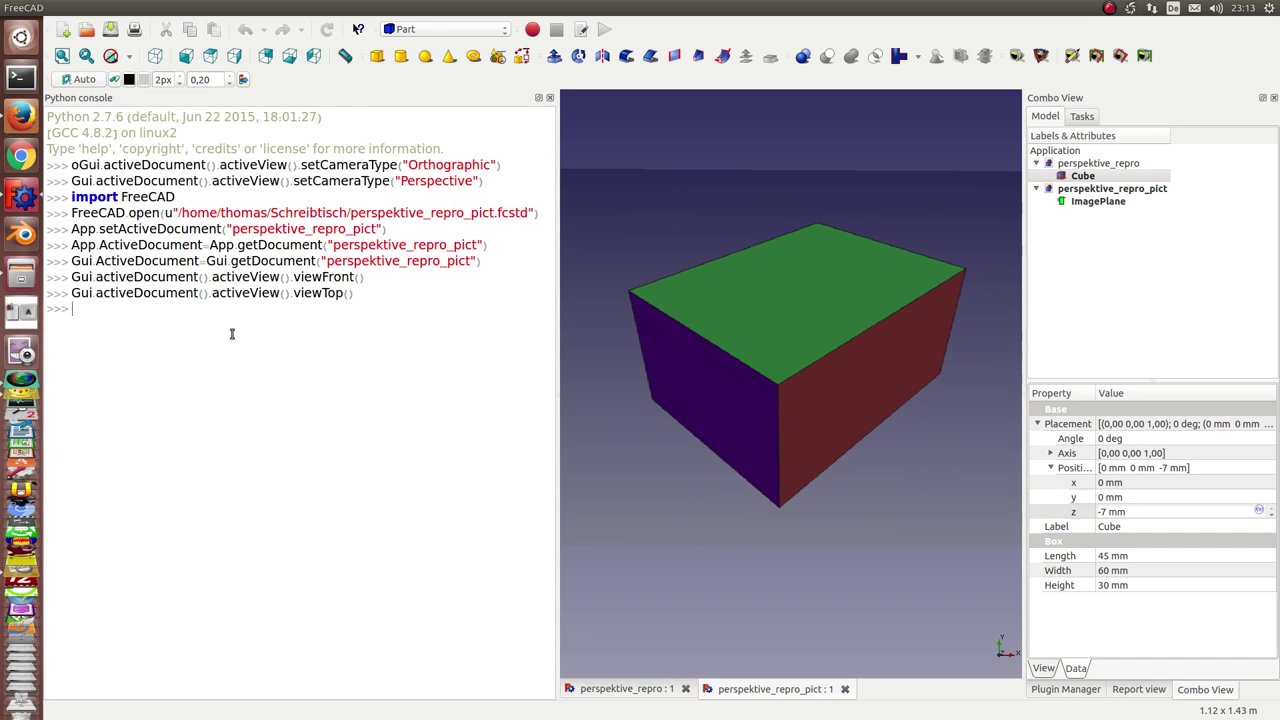
Step: Add seven cyan helper points, Point to Point006, on the box corners and paste the reproRectangle code
key(ctrl+v)
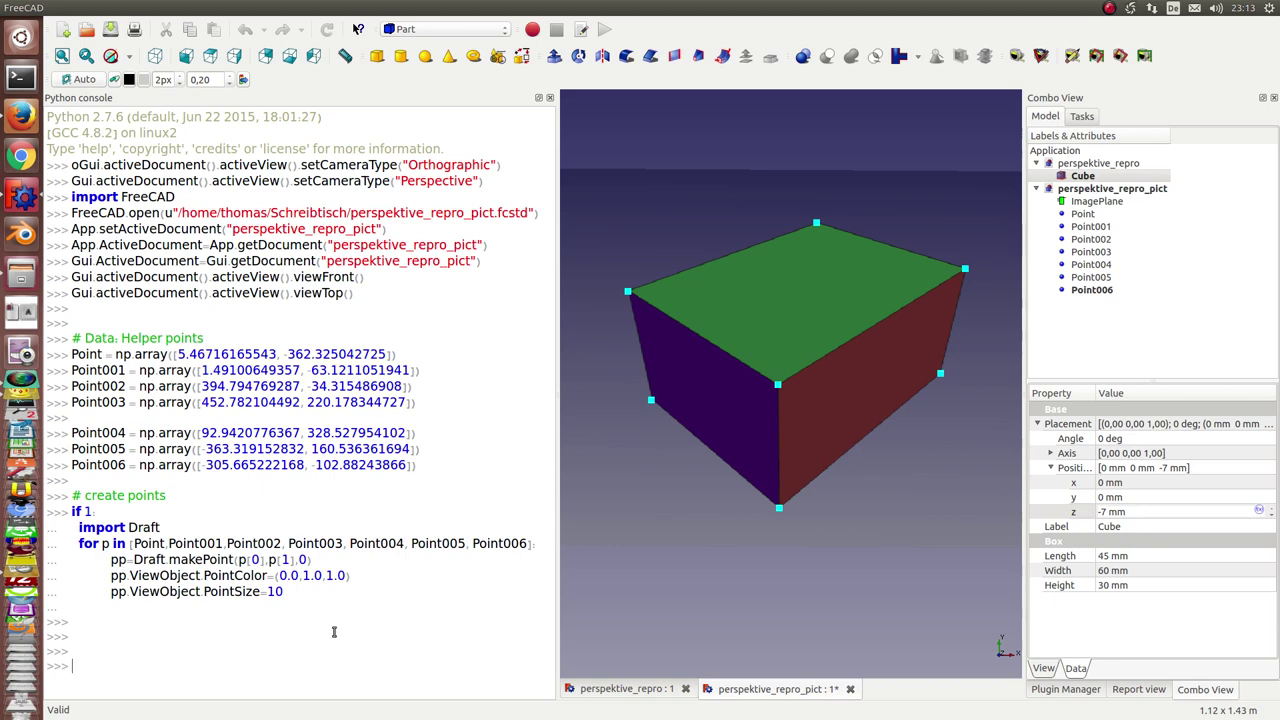
key(Return)
mouse_move(608, 553)
middle_down()
mouse_move(822, 516)
mouse_move(840, 556)
mouse_move(855, 523)
middle_up()
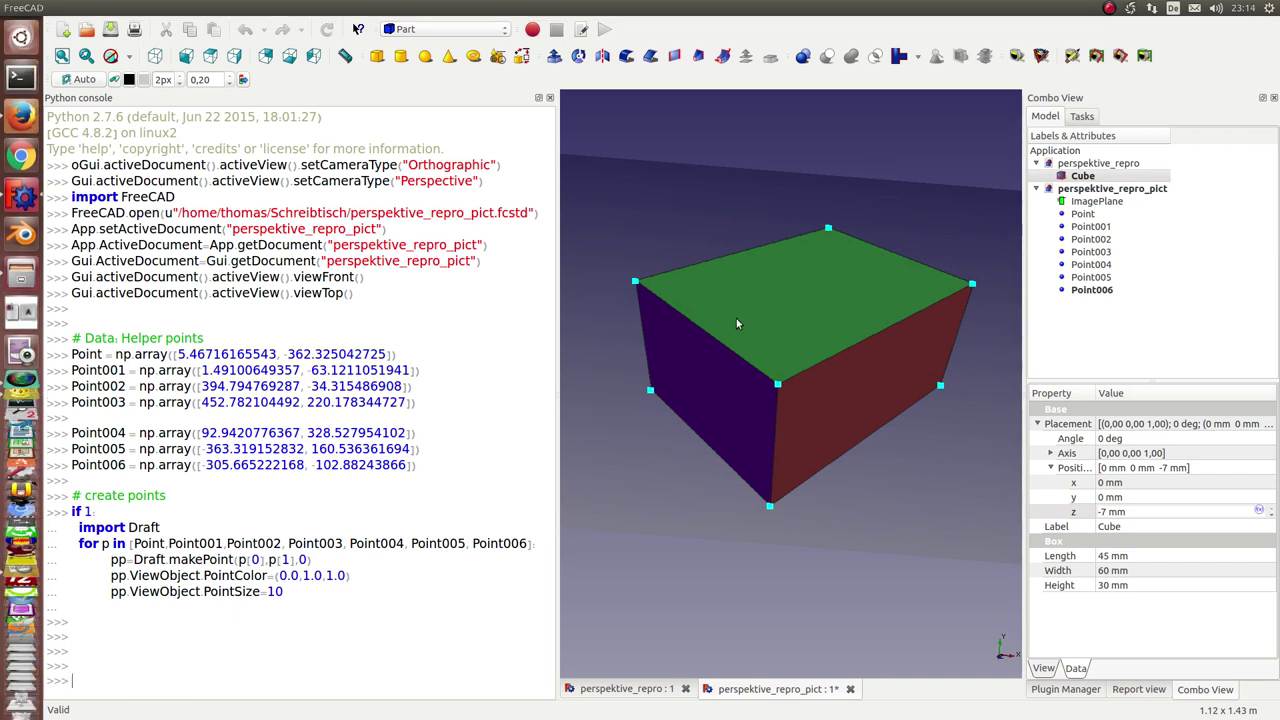
scroll(736, 318, down, 3)
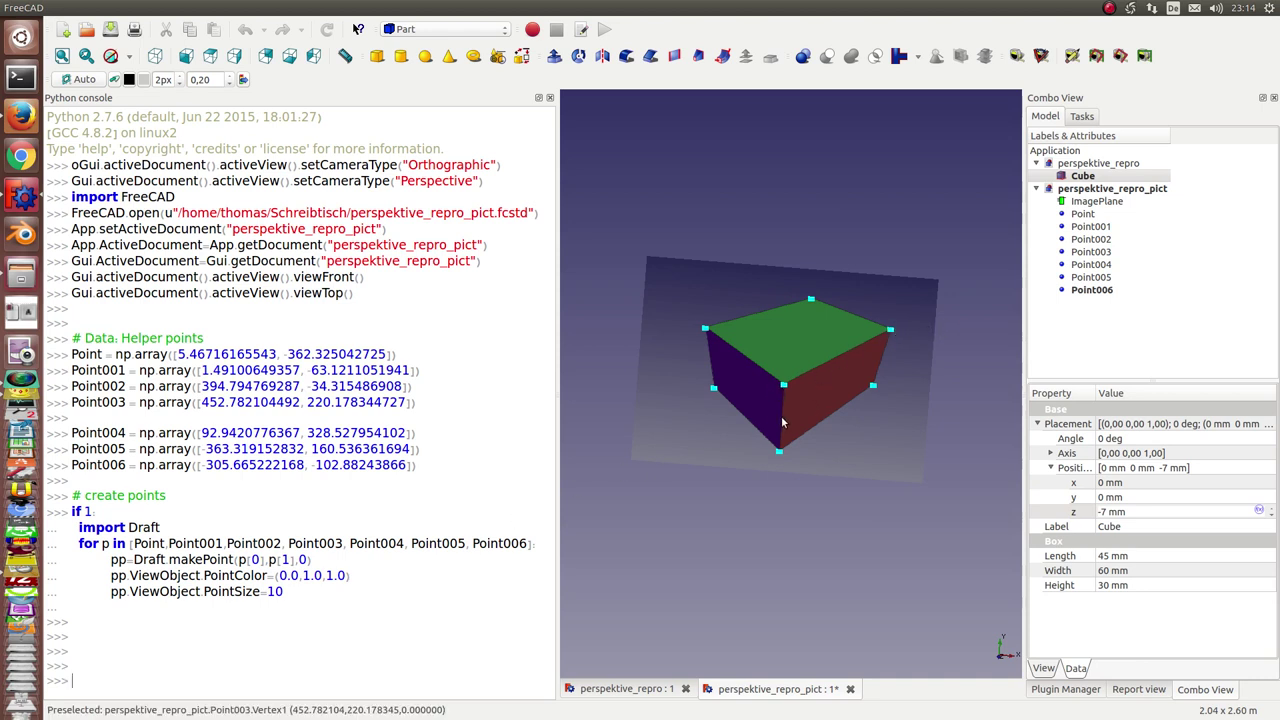
middle_click(206, 648)
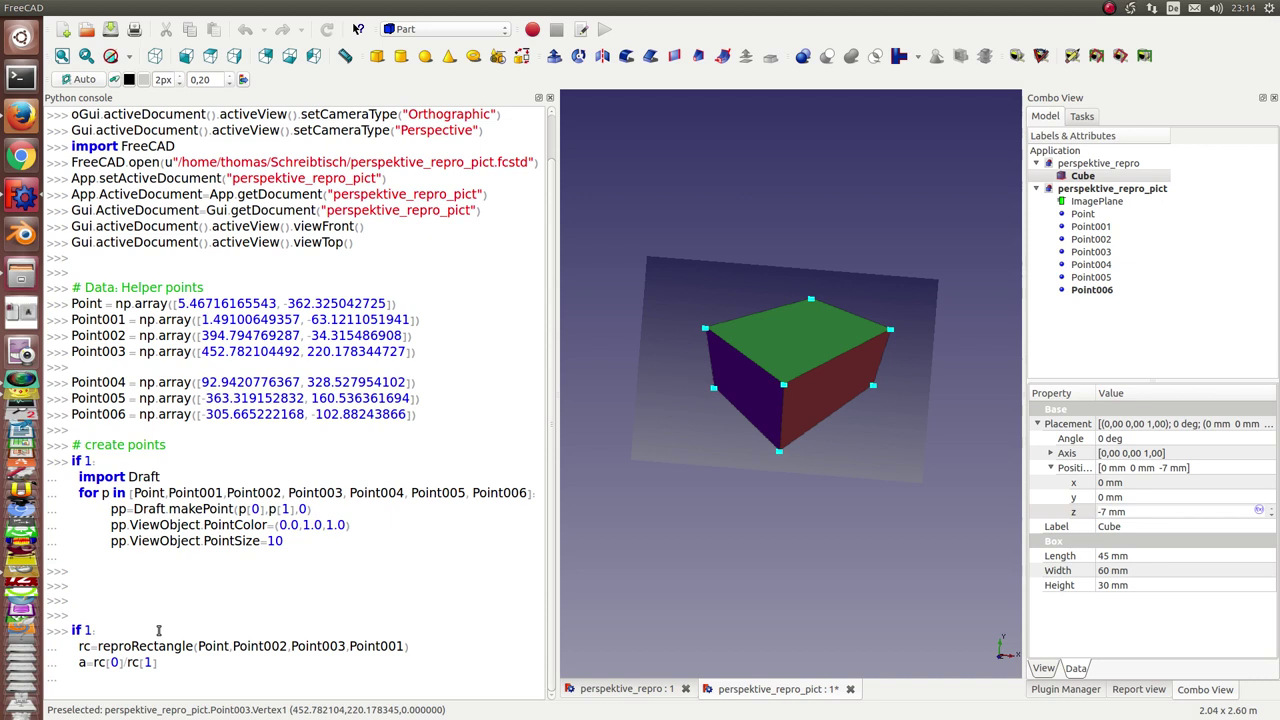
Step: Draw the rectangle lines and print the first ratio a ≈ 0.4866 in isometric view
key(Return)
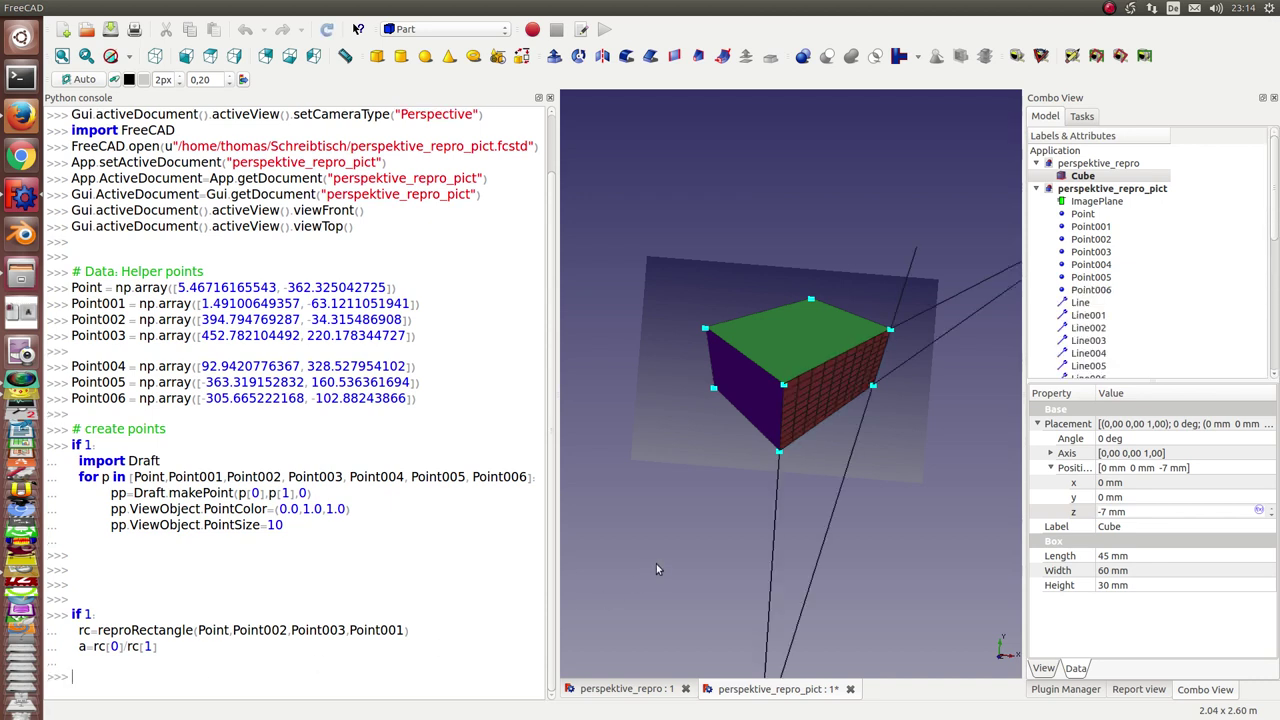
scroll(731, 549, down, 2)
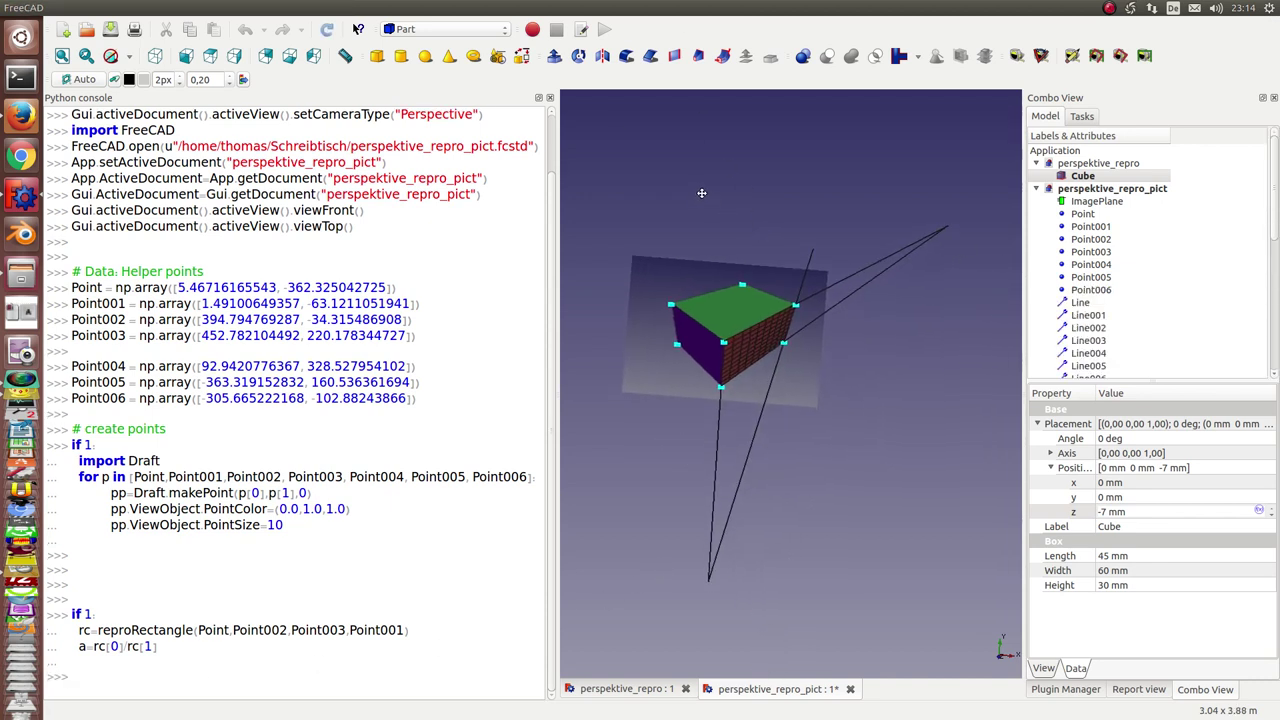
scroll(702, 190, up, 2)
scroll(702, 190, up, 3)
key(0)
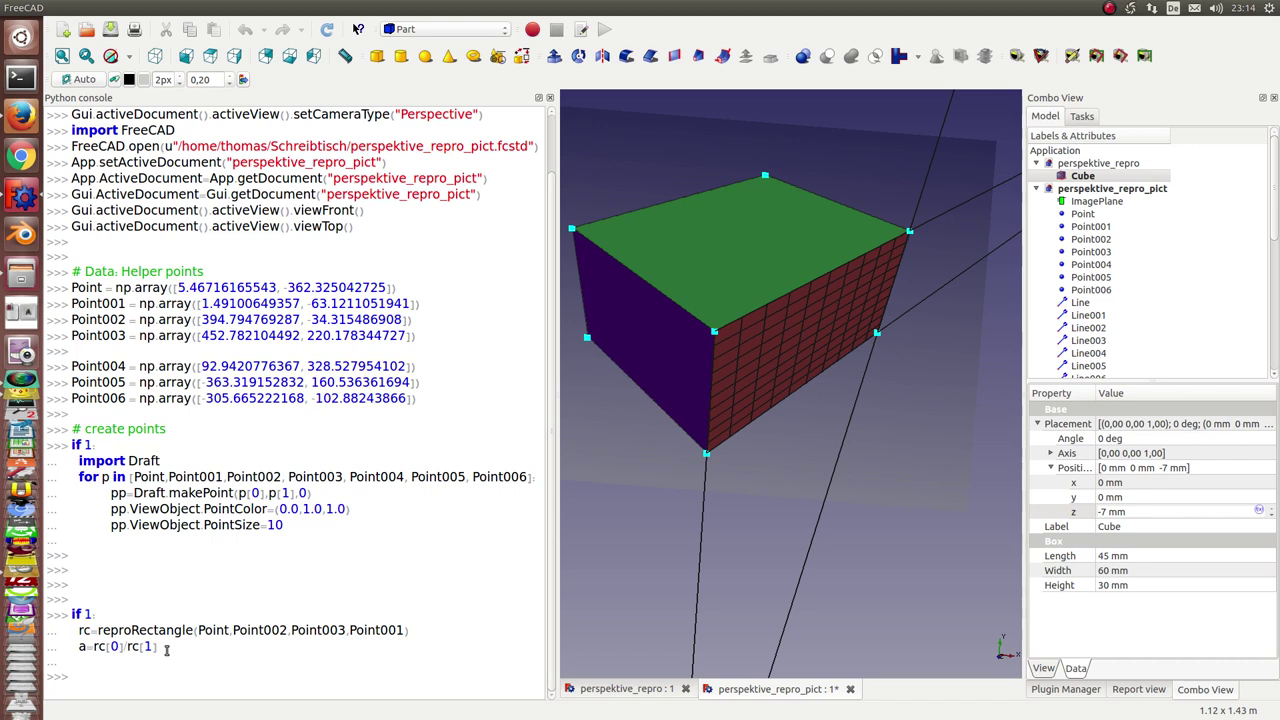
text(a)
key(Return)
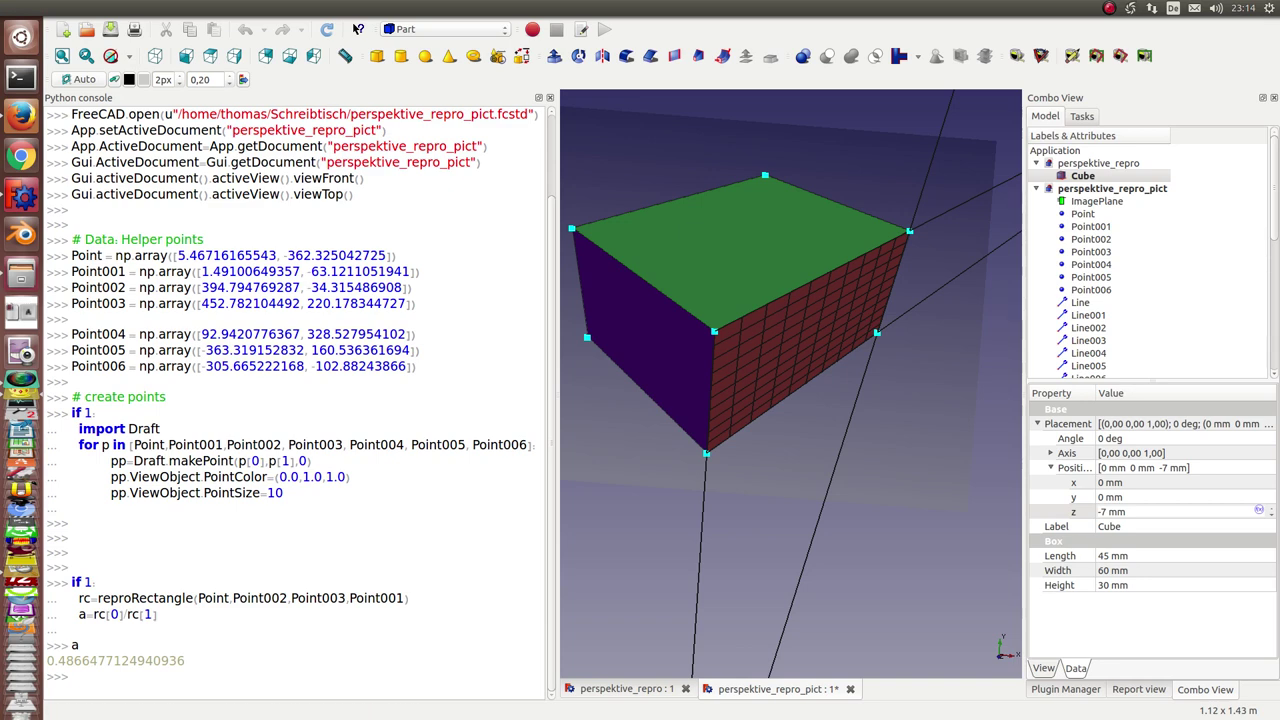
Step: Paste the reproRectangle block for ratio b through Point006 and Point005
click(235, 662)
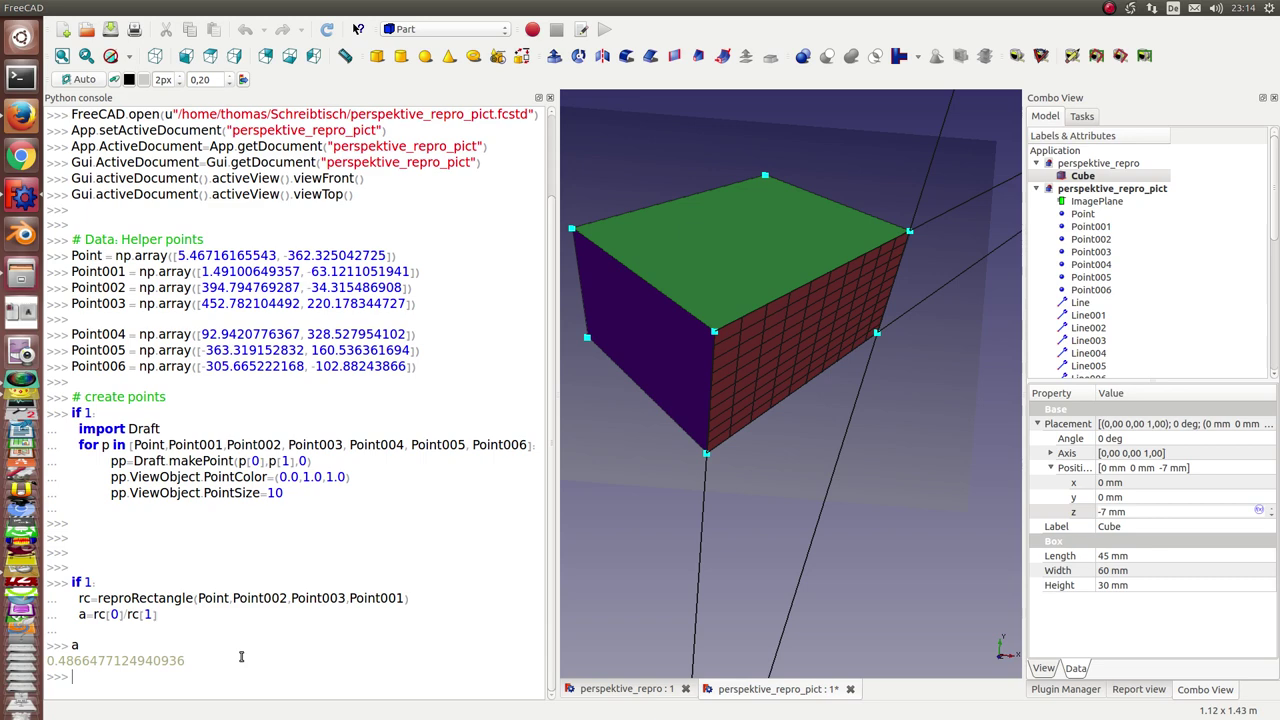
key(Return)
key(Return)
key(Return)
text(if 1:     rc=reproRectangle(Point,Point006,Point005,Point001)     b=rc[0]/rc[1])
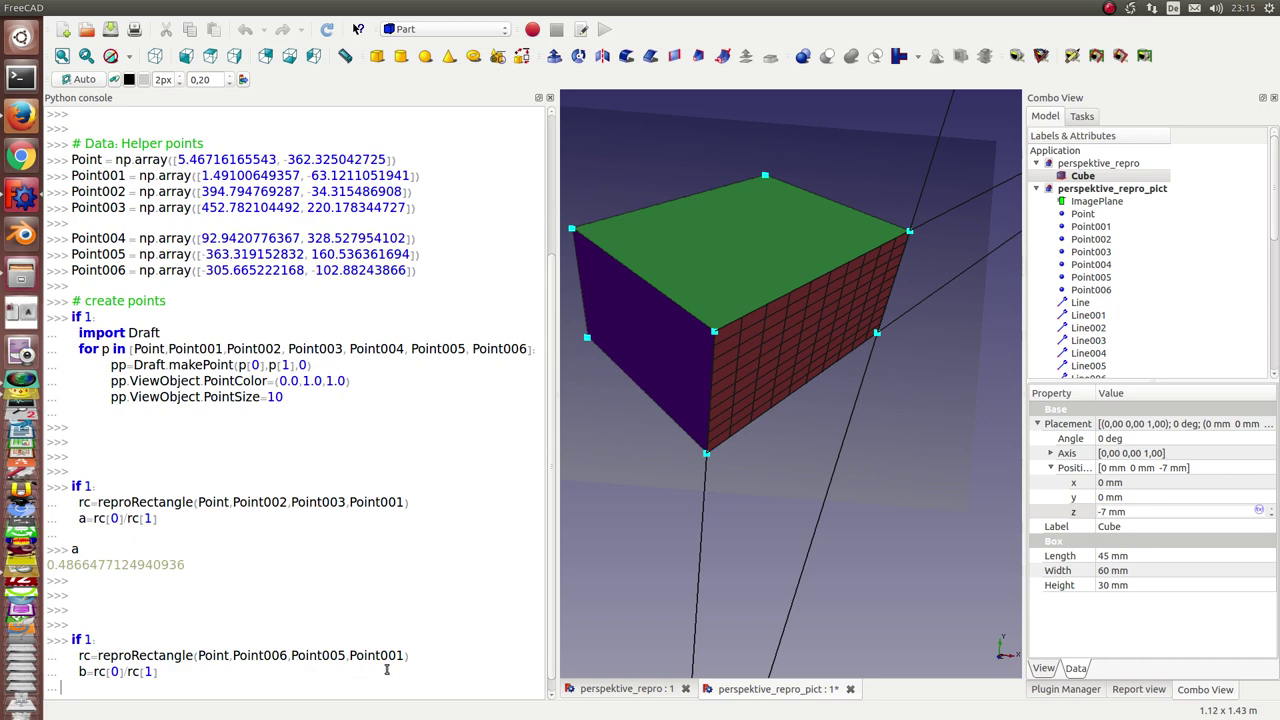
Step: Compute and print the side-face ratio b ≈ 0.6466, inspecting the gridded cube
key(Return)
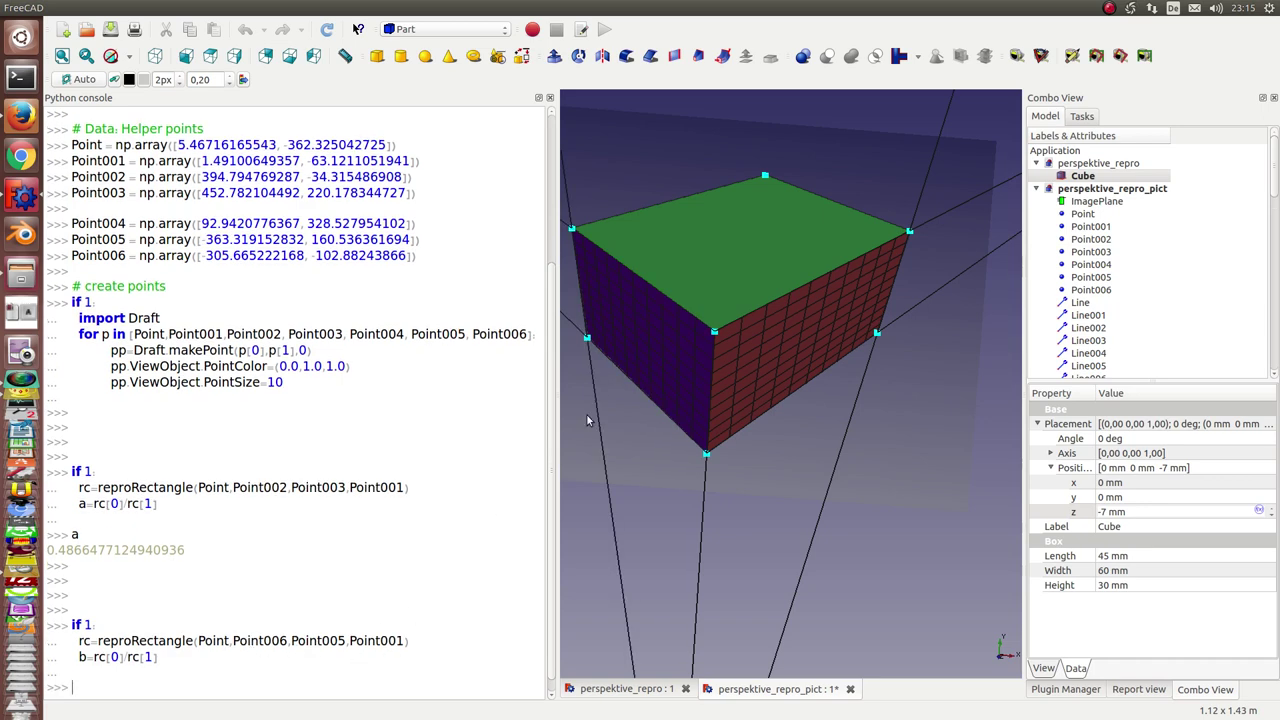
middle_drag(588, 420, 692, 305)
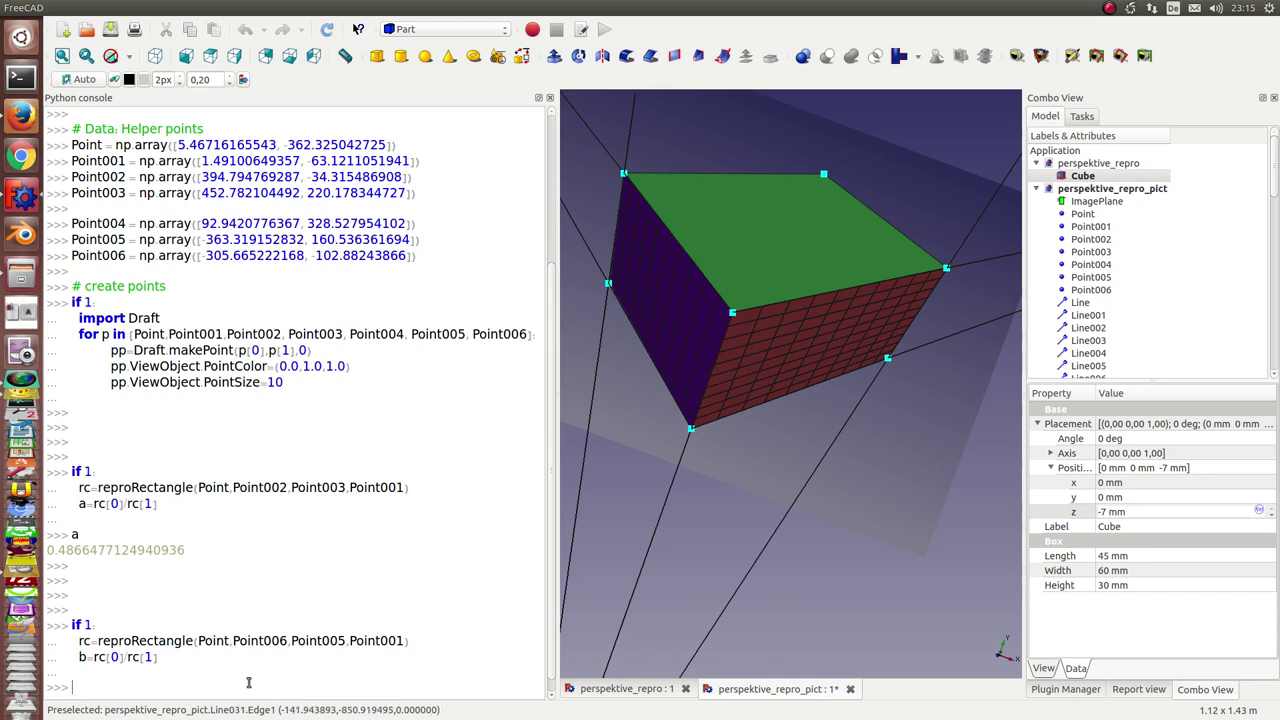
text(b)
key(Return)
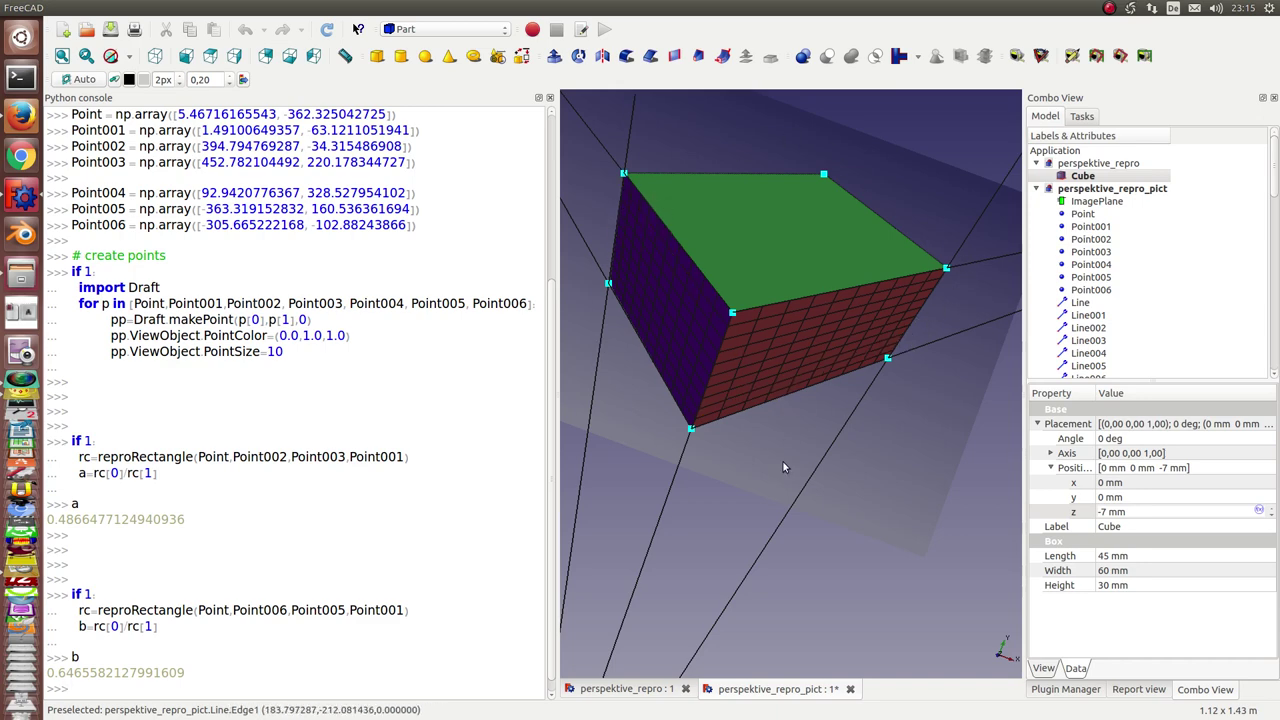
middle_drag(929, 465, 905, 400)
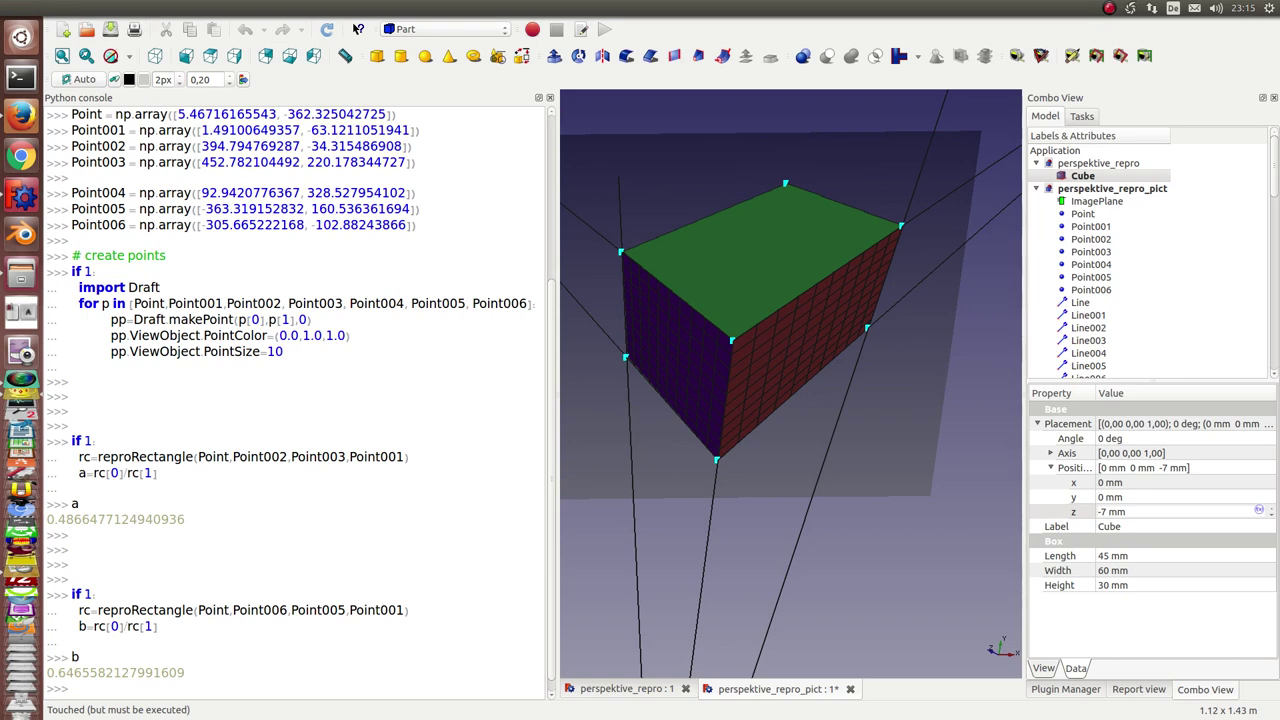
Step: Run the reproRectangle block computing the top-face ratio c
click(318, 640)
key(Return)
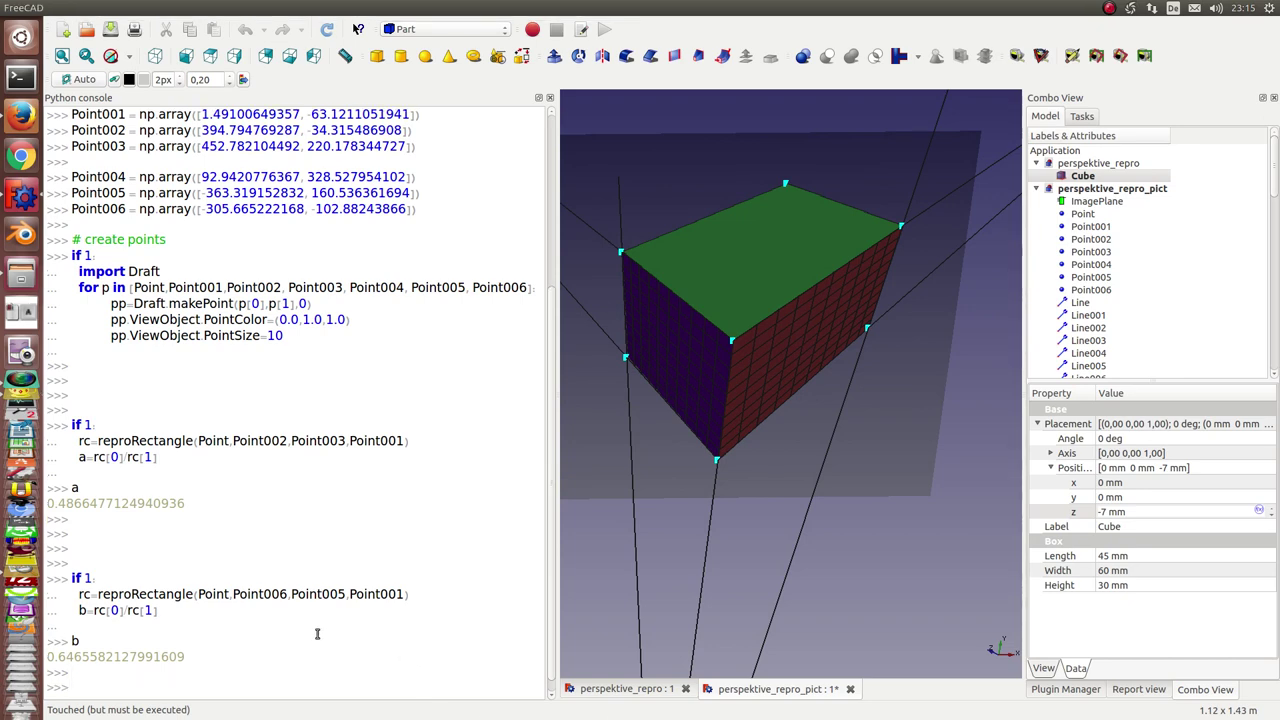
key(Return)
key(ctrl+v)
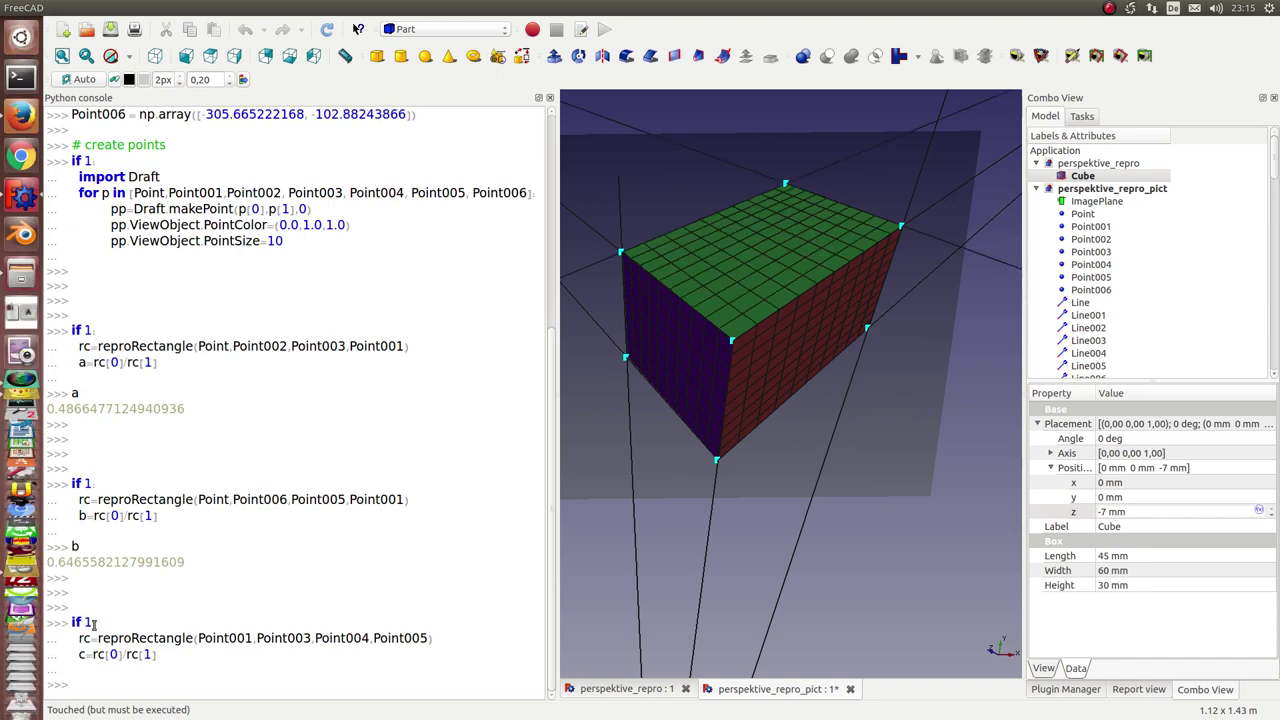
Step: Print c ≈ 0.7663 and check abs(a/b−c), which gives about 0.0136
text(c)
key(Return)
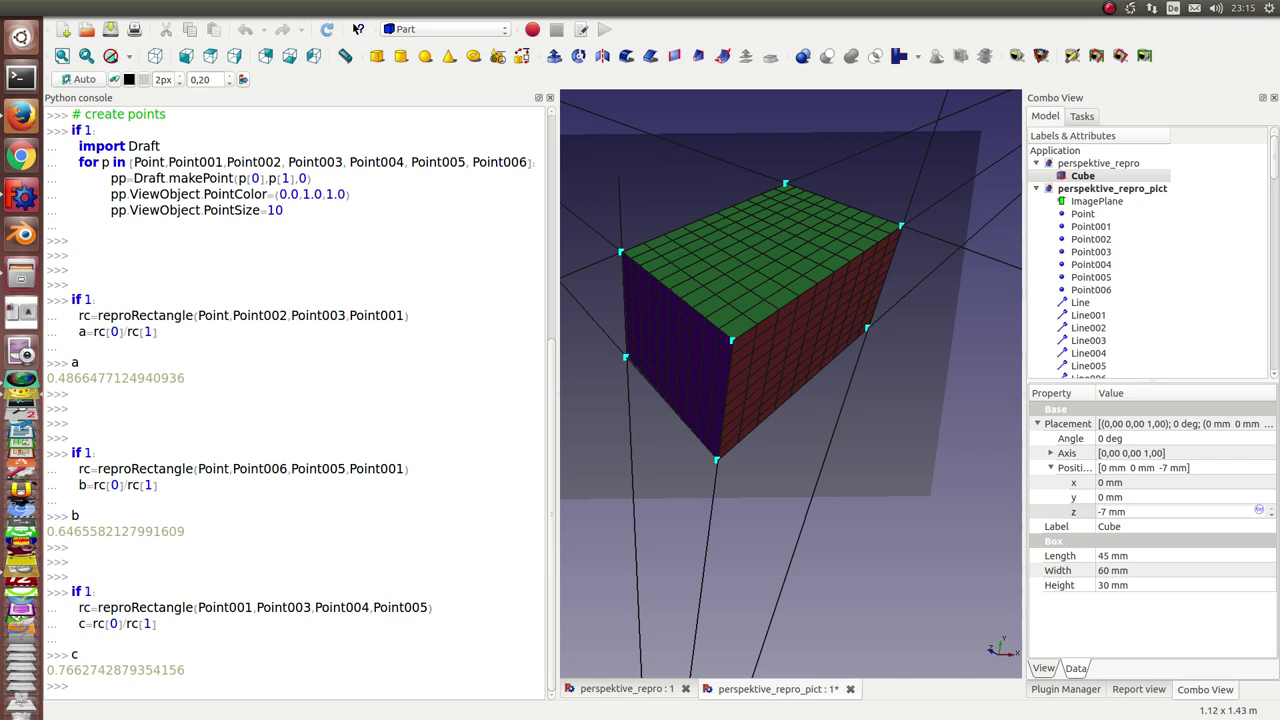
click(305, 648)
key(Return)
key(Return)
key(Return)
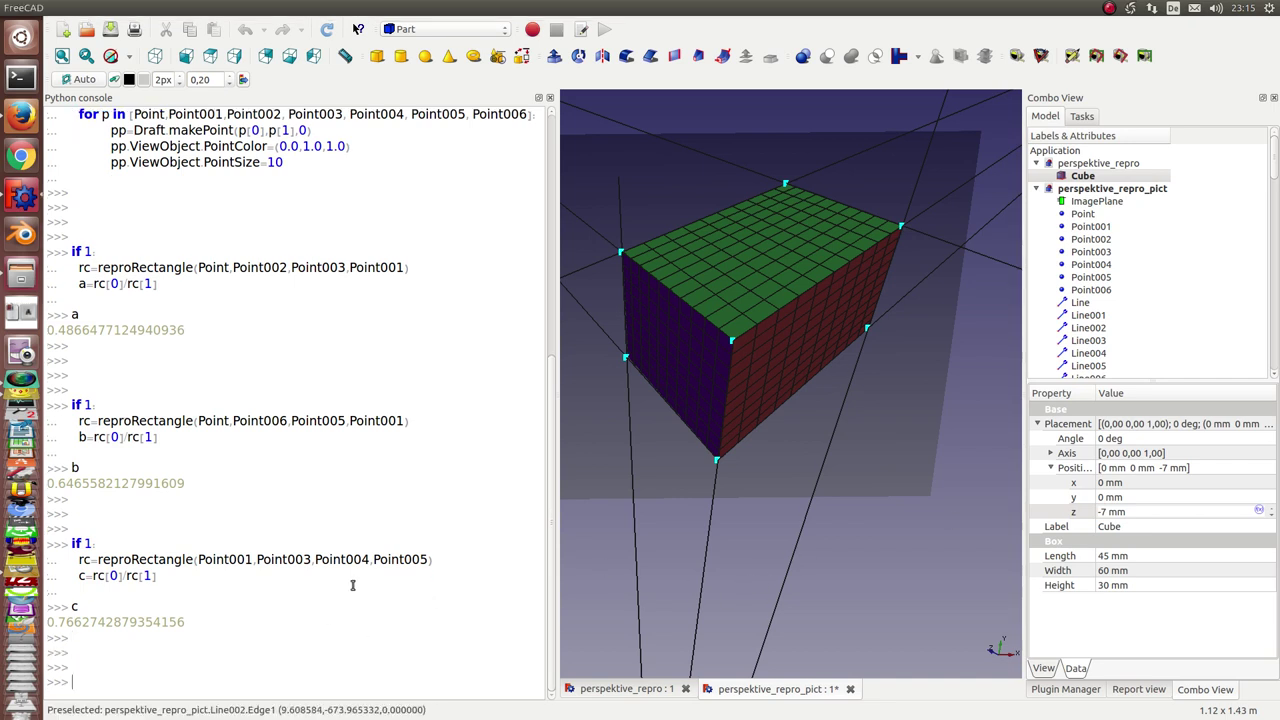
text([a,b,c]   # quality of the data abs(a/b-c))
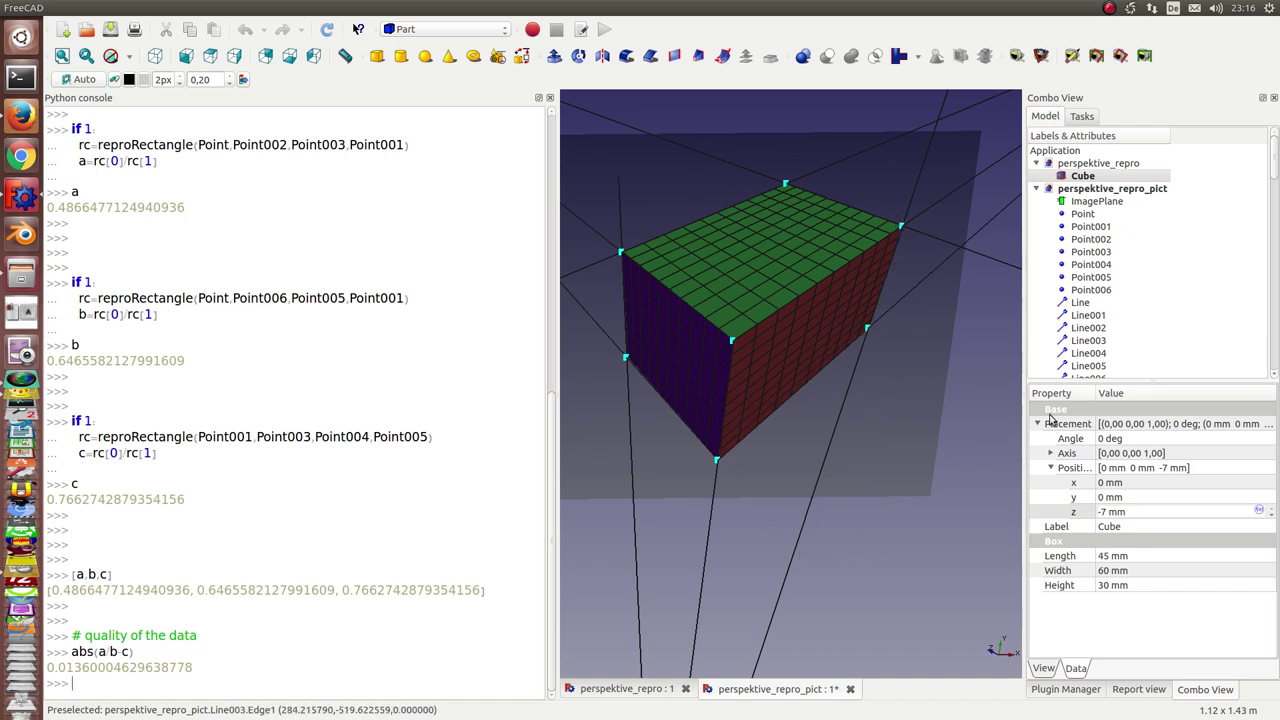
drag(300, 651, 300, 637)
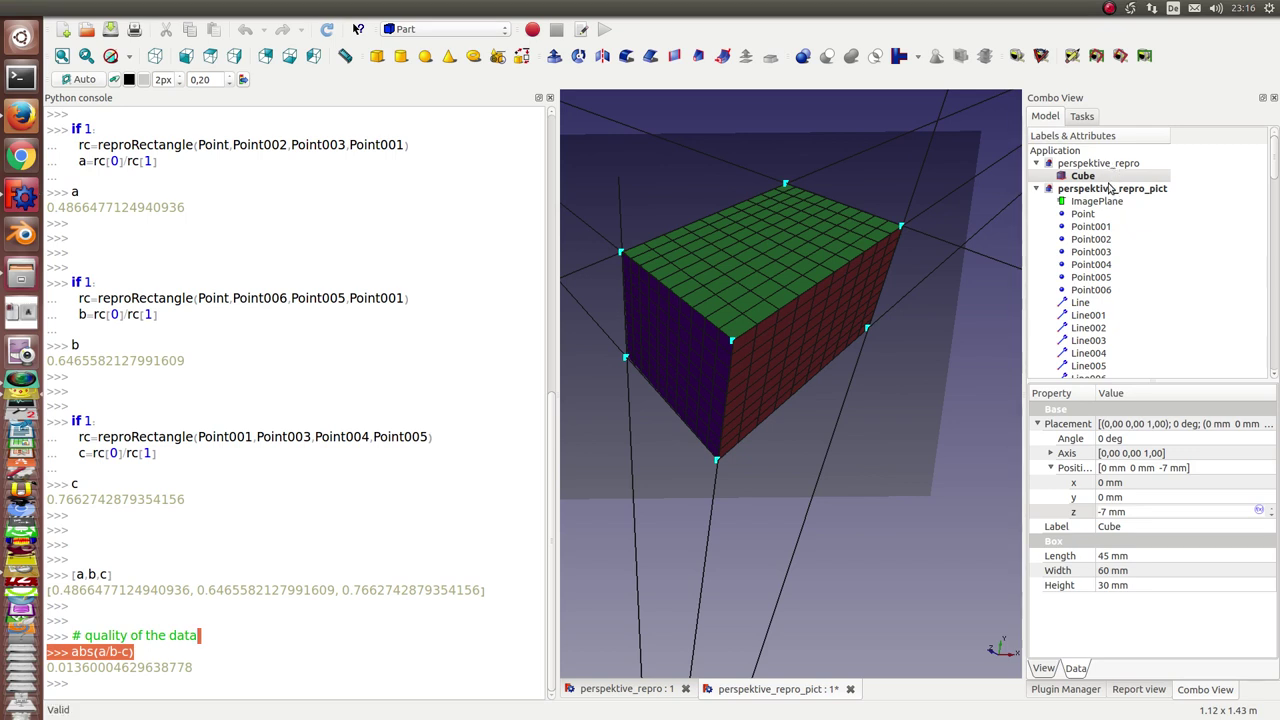
Step: Create a Part Box with height 30, length 30/b and width 30/a
click(1095, 178)
click(263, 657)
key(Return)
key(Return)
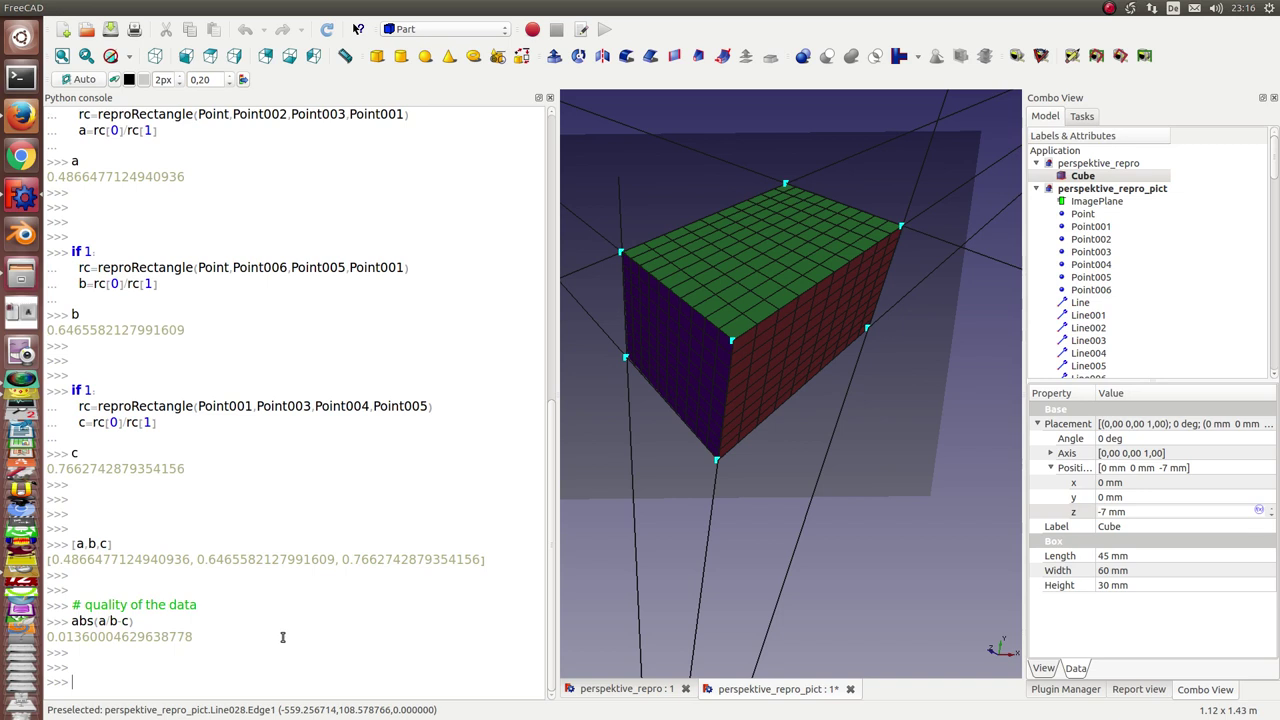
key(Return)
key(Return)
key(Return)
key(Return)
key(Return)
key(ctrl+v)
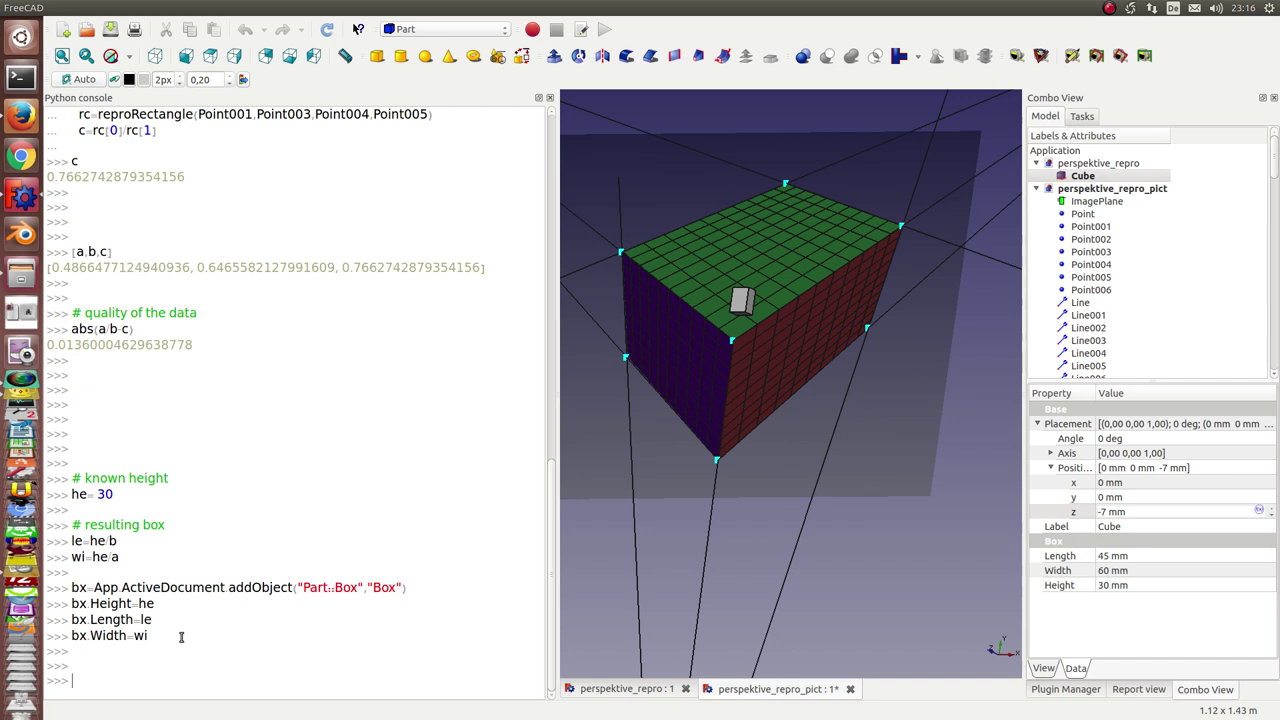
click(742, 302)
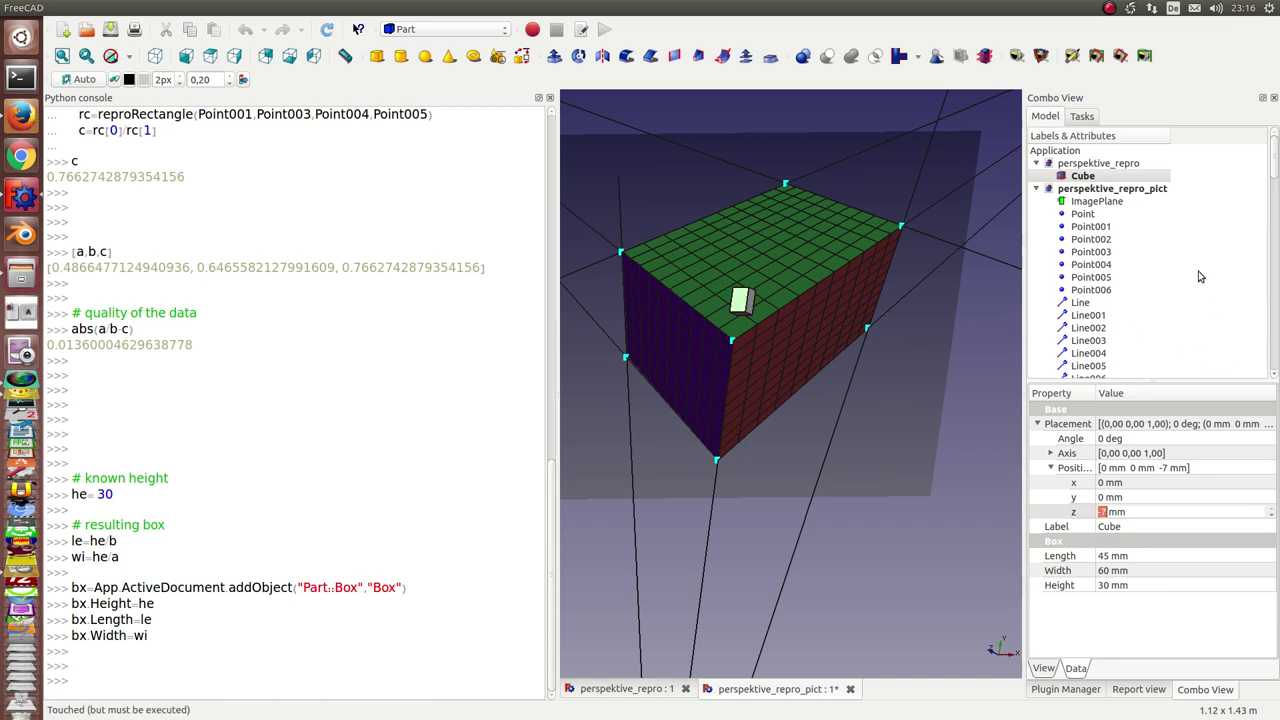
scroll(1191, 268, down, 4)
scroll(1191, 268, down, 6)
scroll(1188, 275, down, 8)
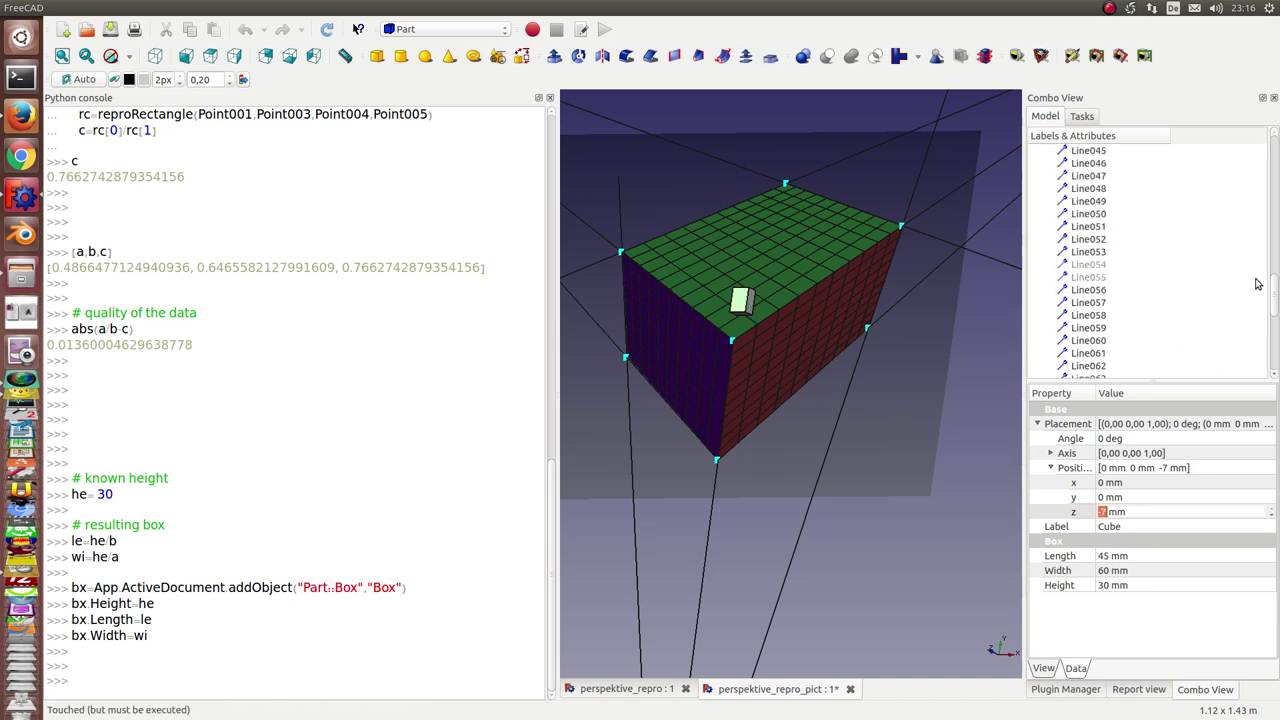
drag(1274, 298, 1274, 365)
click(1080, 366)
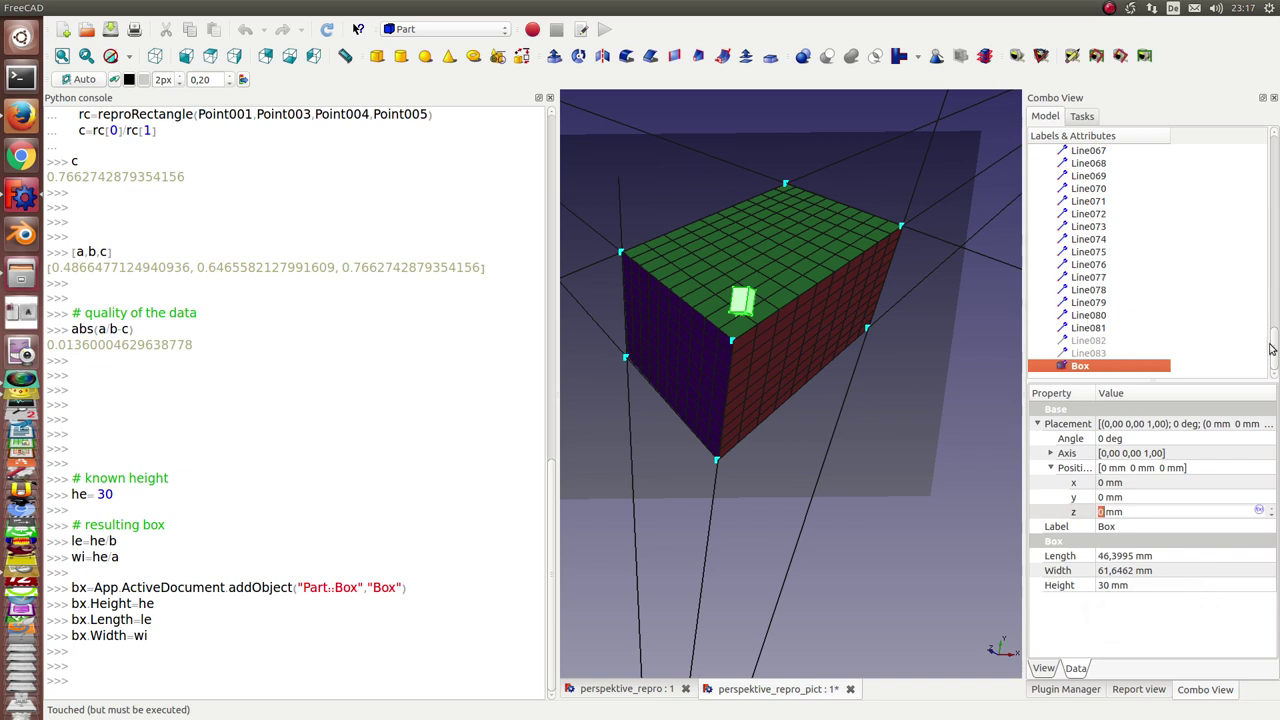
drag(1274, 348, 1275, 140)
click(1083, 177)
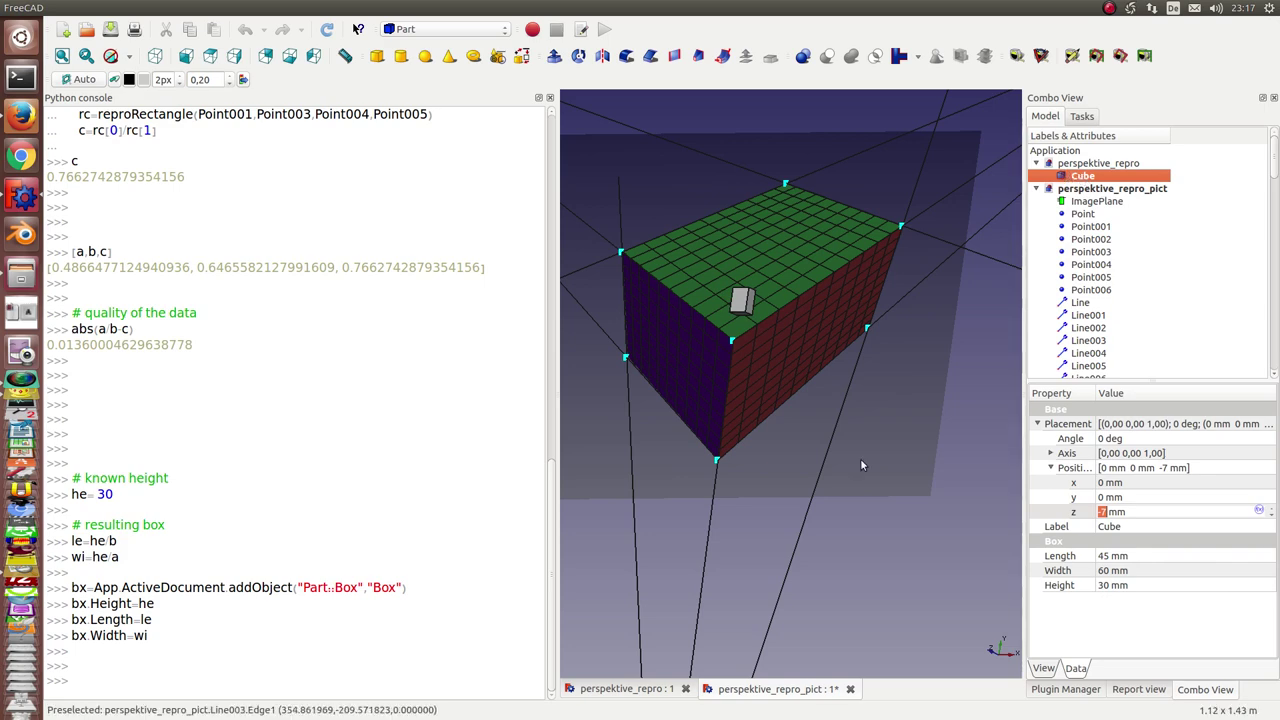
middle_drag(917, 535, 915, 530)
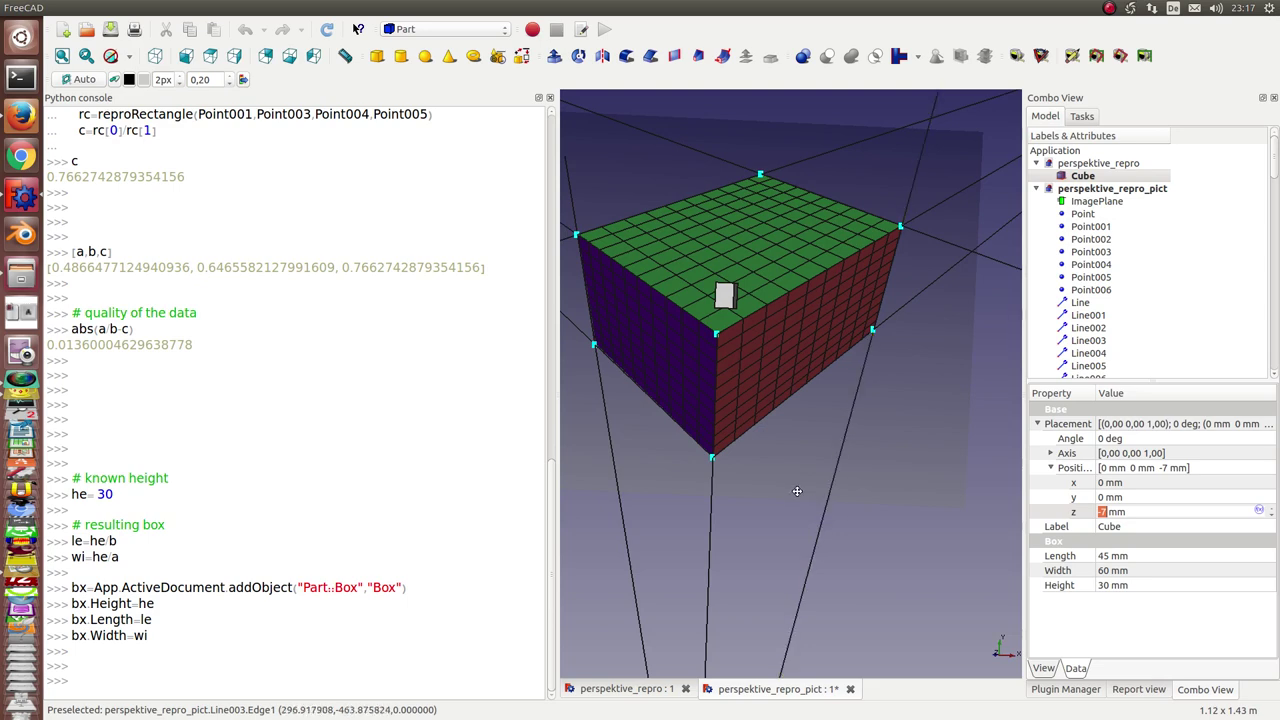
mouse_move(797, 491)
middle_down()
mouse_move(901, 525)
mouse_move(850, 521)
middle_up()
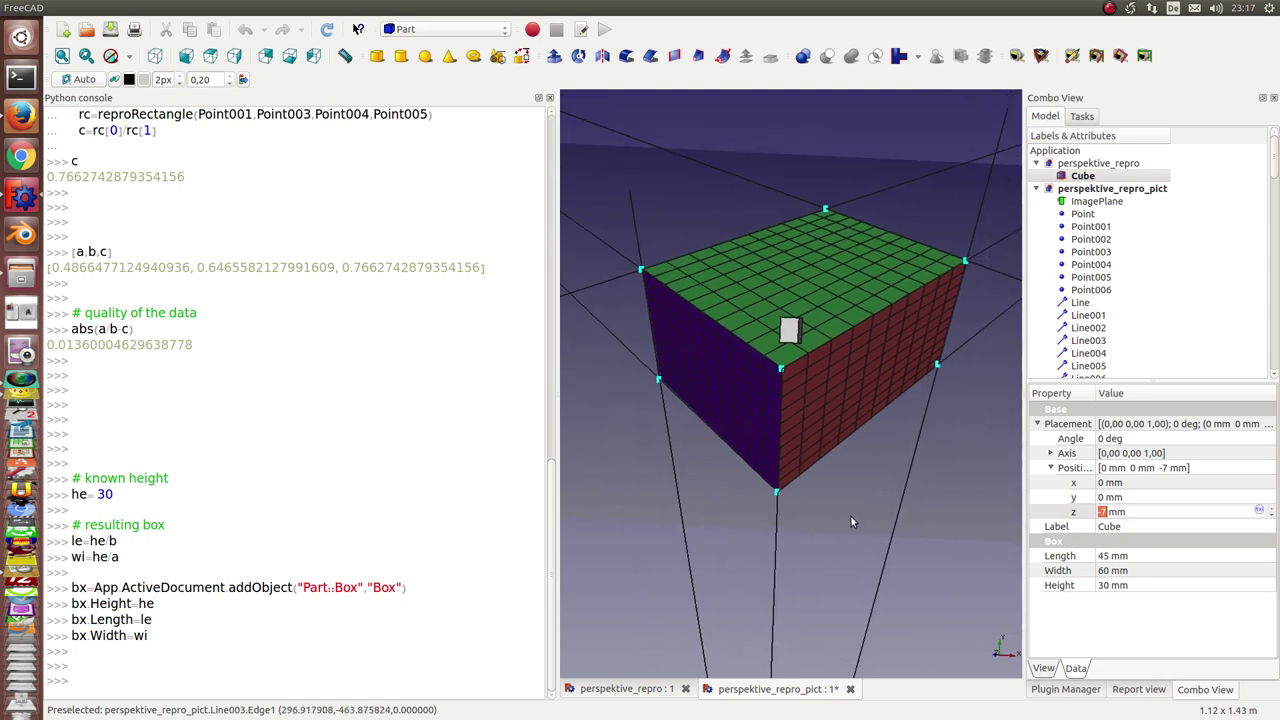
scroll(850, 513, up, 2)
scroll(850, 511, up, 2)
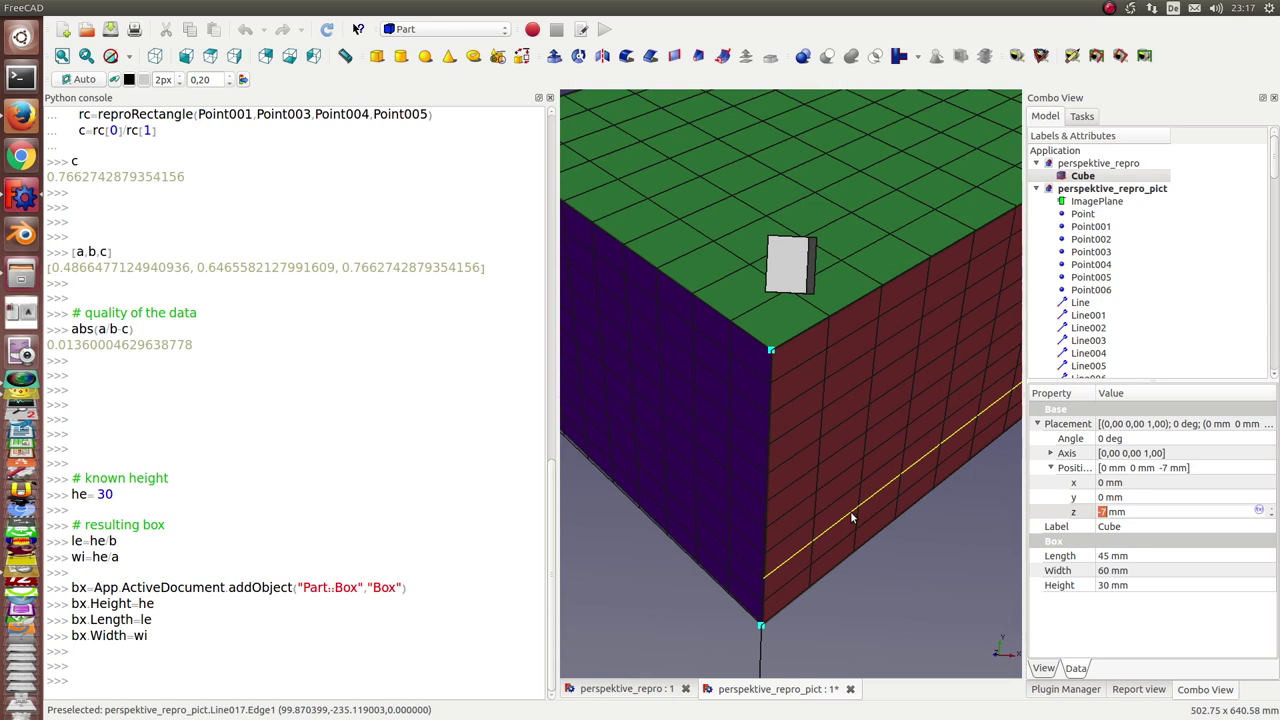
scroll(851, 509, up, 2)
scroll(851, 509, up, 2)
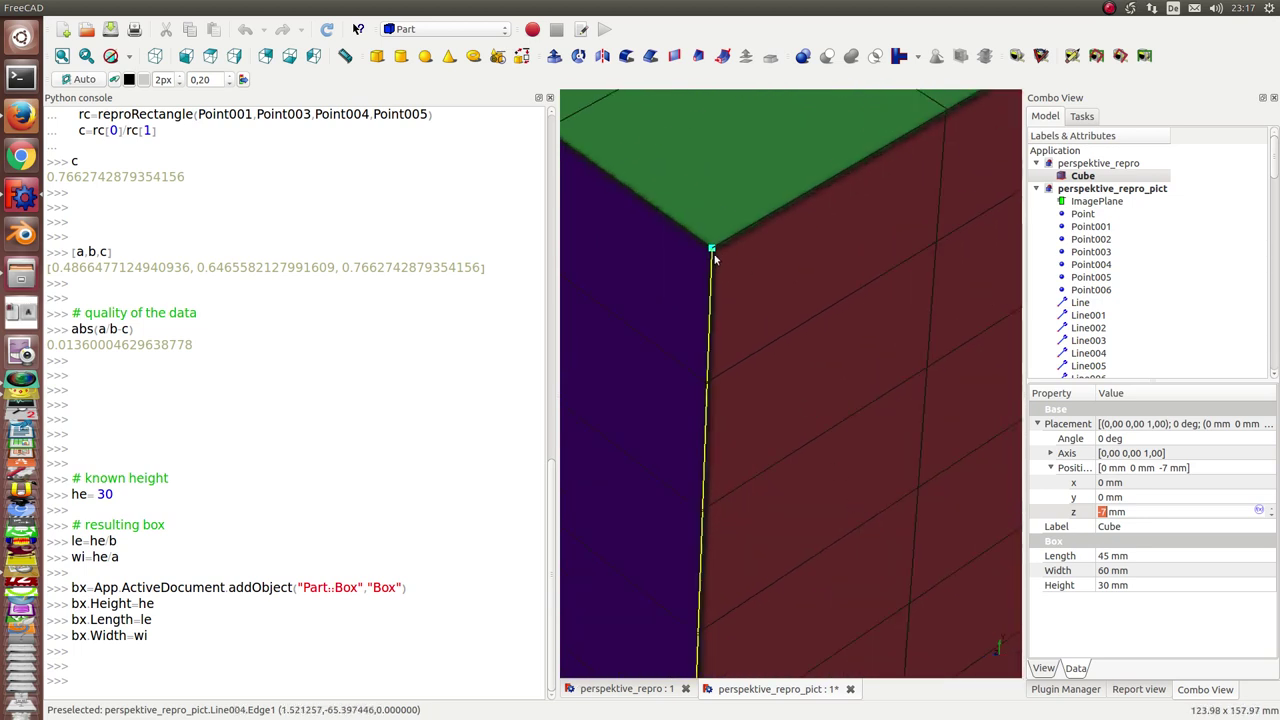
scroll(723, 259, up, 2)
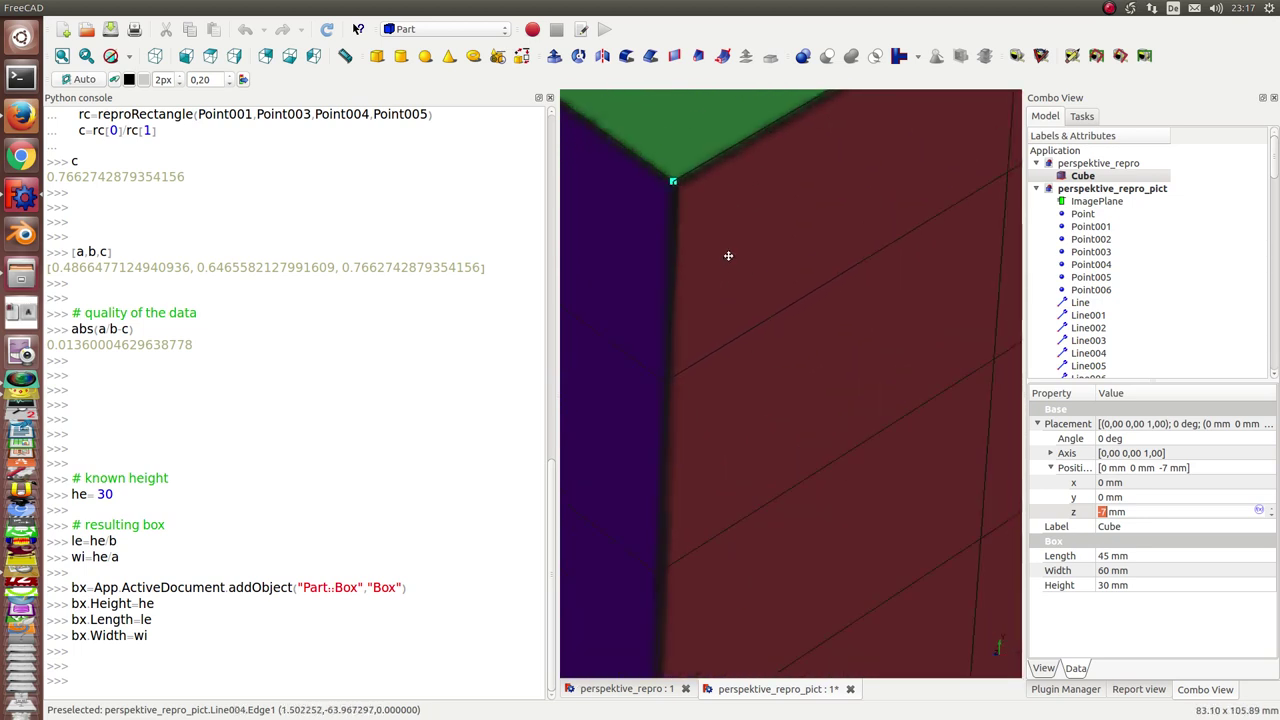
mouse_move(723, 259)
middle_down()
mouse_move(897, 438)
mouse_move(723, 459)
middle_up()
scroll(897, 438, up, 1)
scroll(847, 476, up, 1)
scroll(845, 474, up, 1)
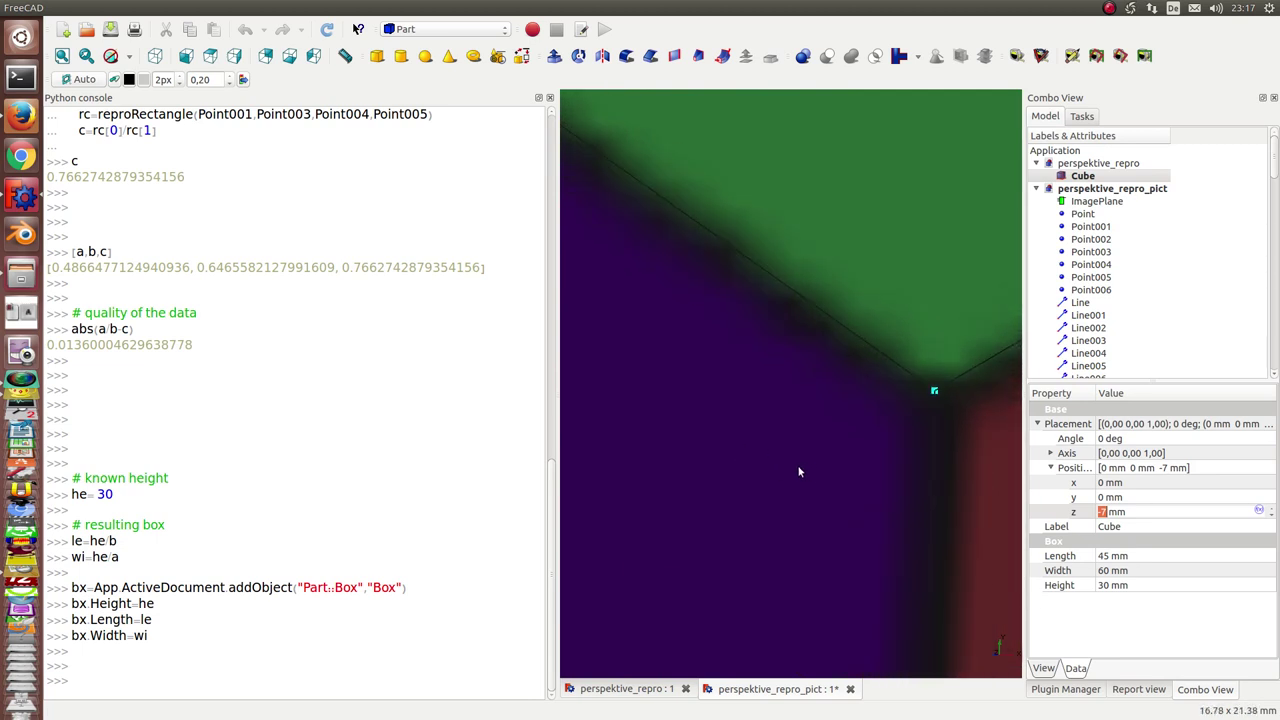
middle_drag(800, 471, 711, 420)
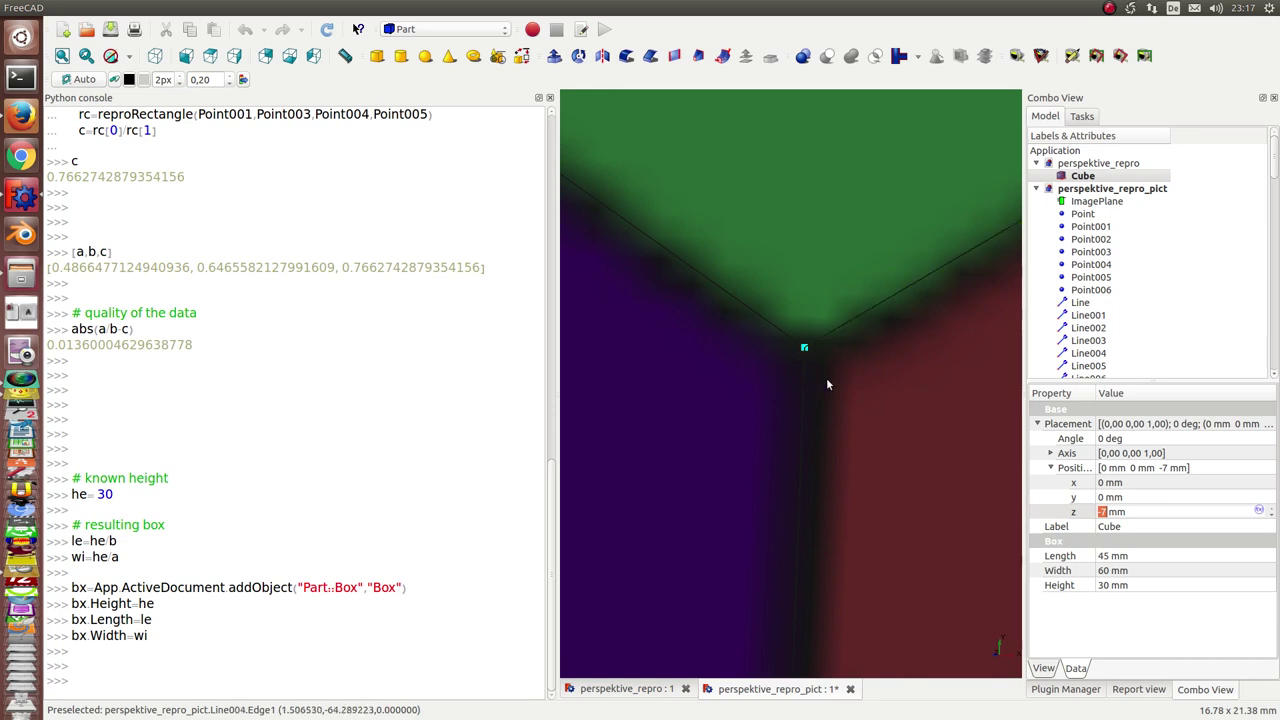
scroll(826, 377, down, 2)
scroll(825, 376, down, 2)
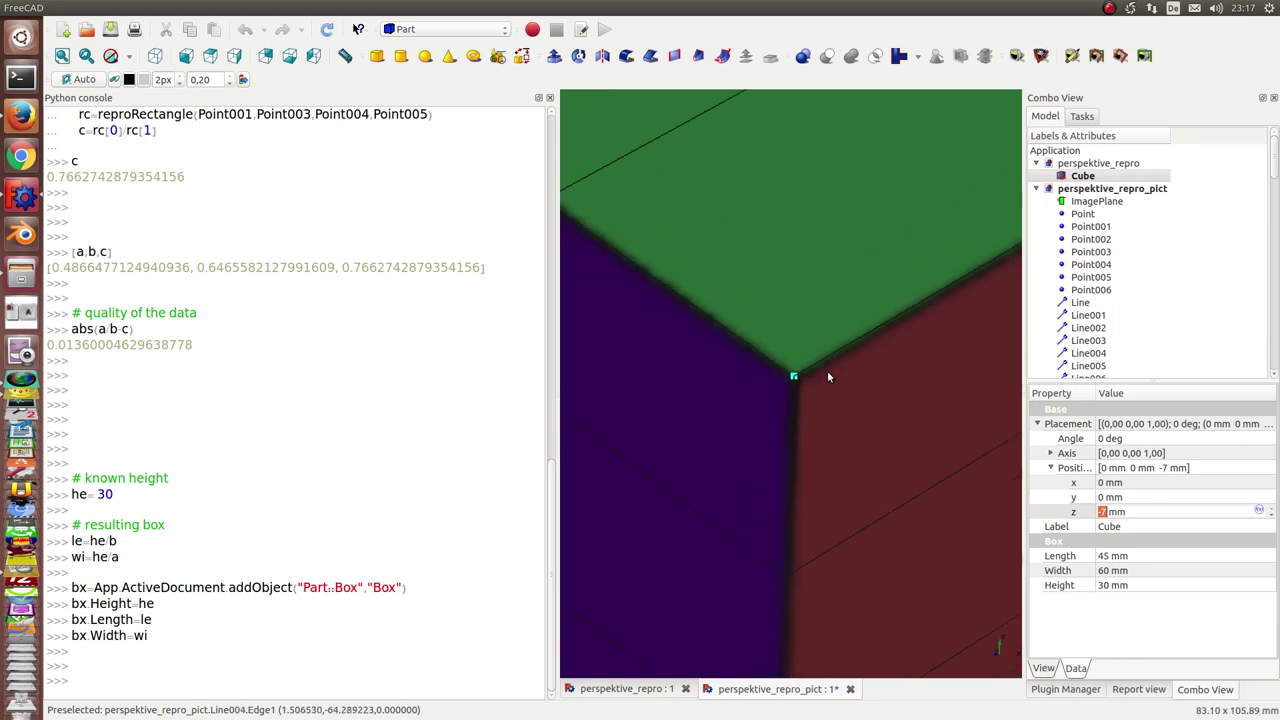
scroll(827, 370, down, 2)
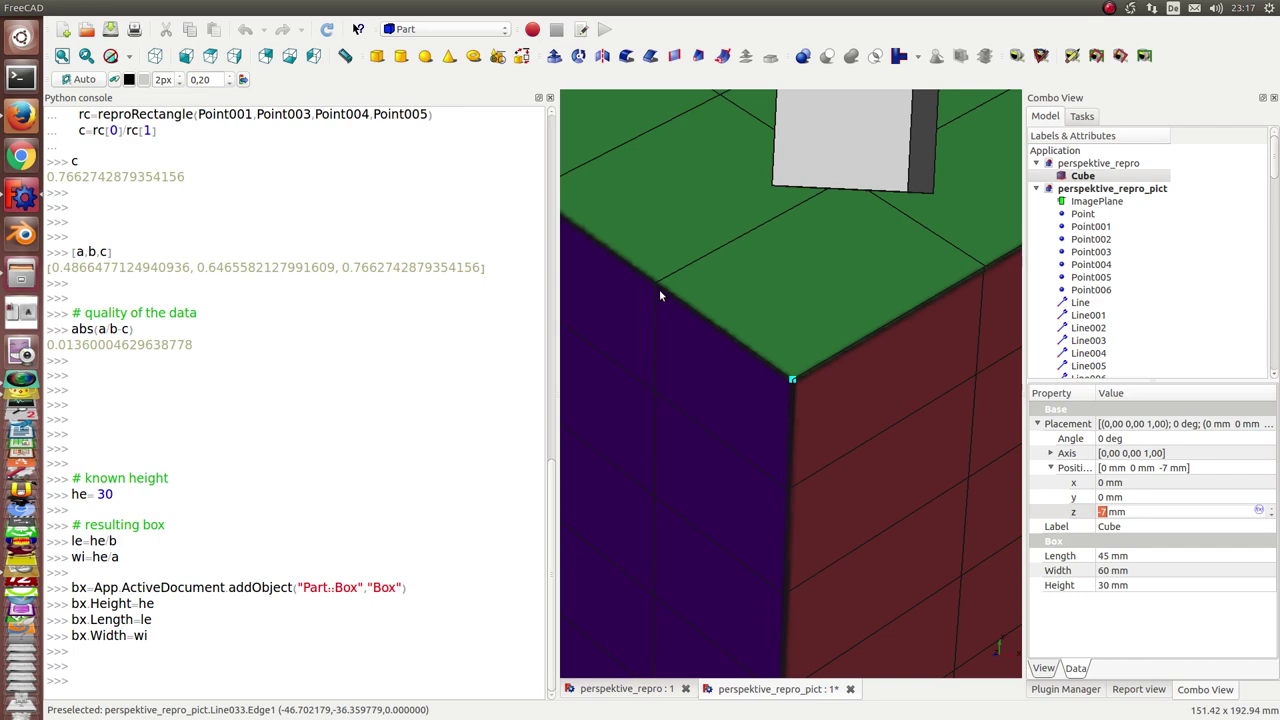
scroll(690, 360, down, 2)
scroll(716, 436, down, 3)
scroll(845, 560, down, 2)
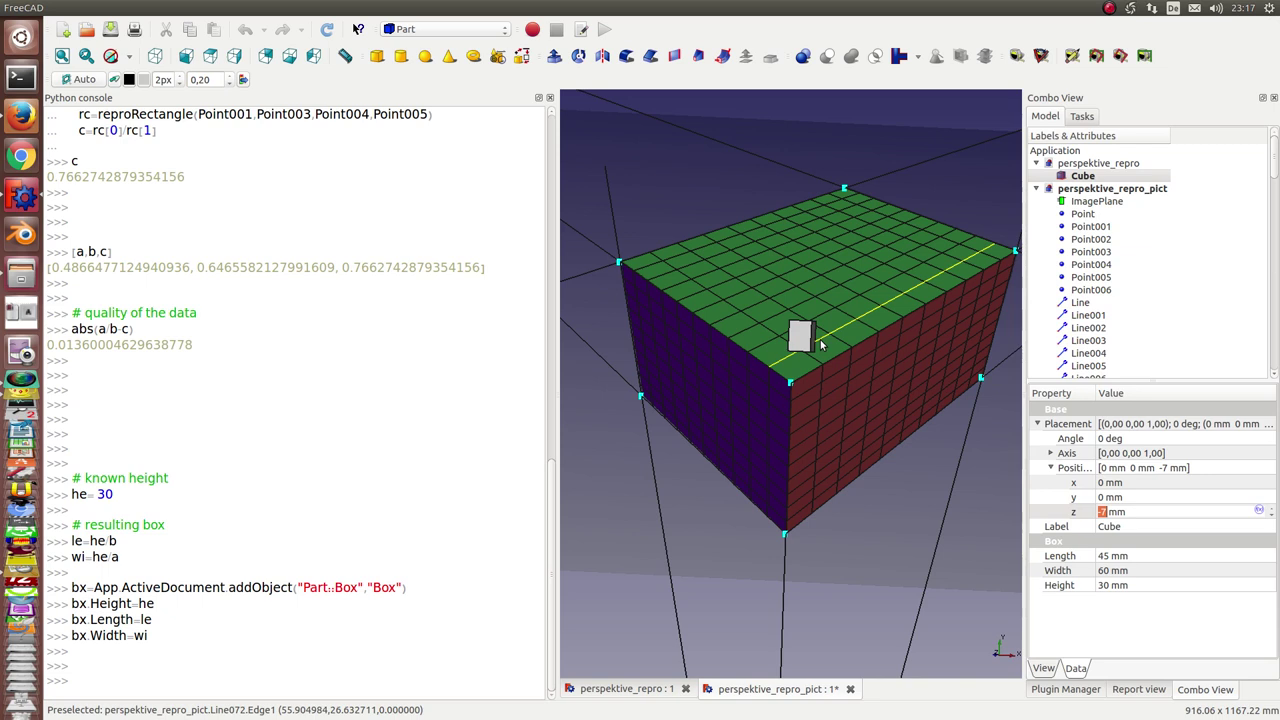
click(1108, 8)
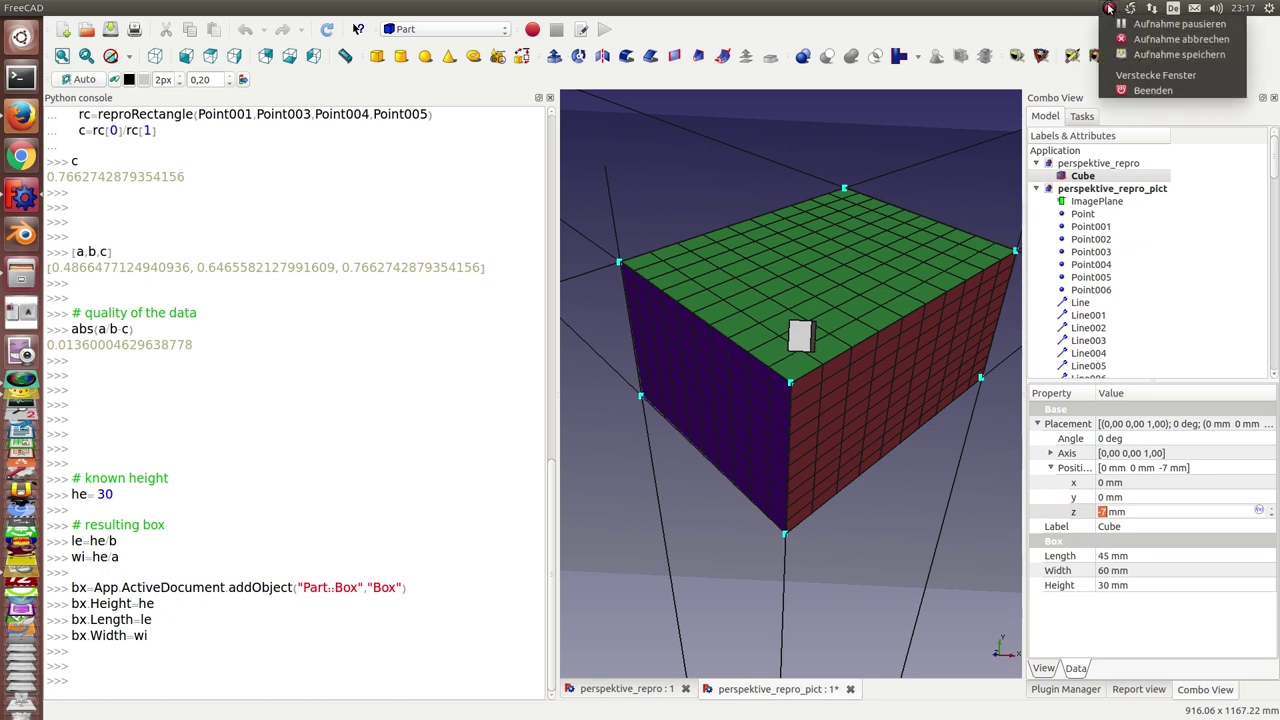